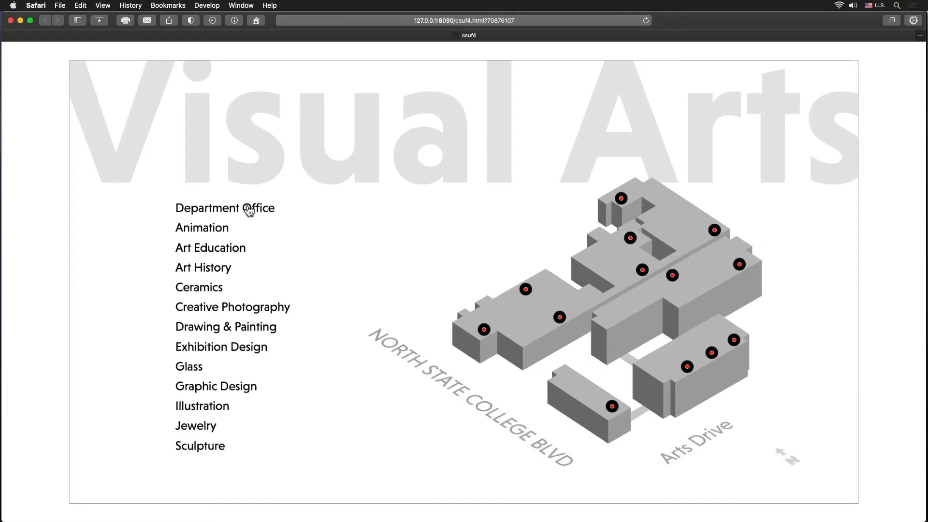
- Test the Animation, Art Education and Department Office entries in the browser map preview and close the preview
left_click(226, 232)
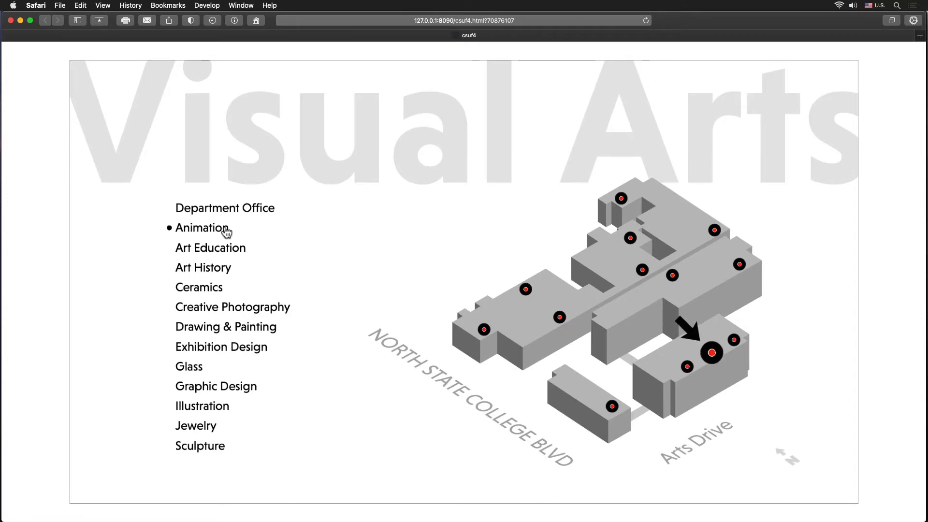
left_click(221, 251)
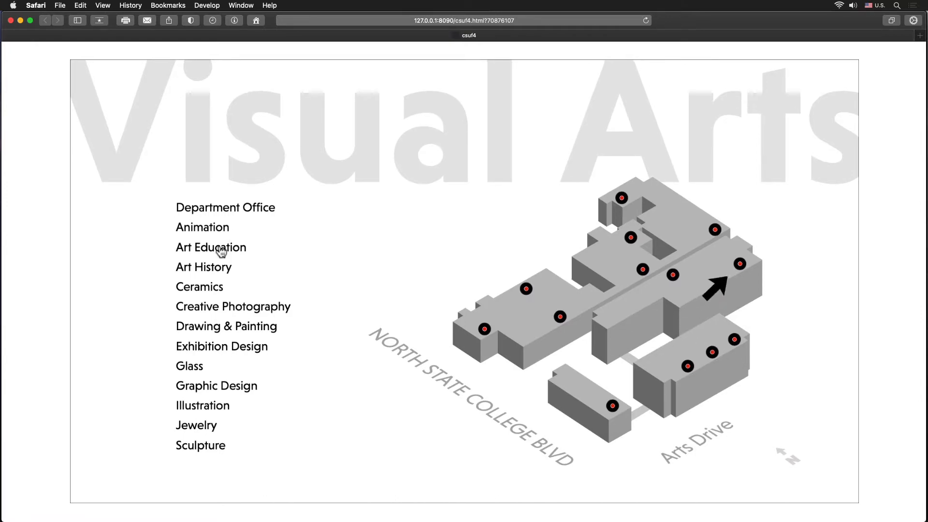
left_click(214, 213)
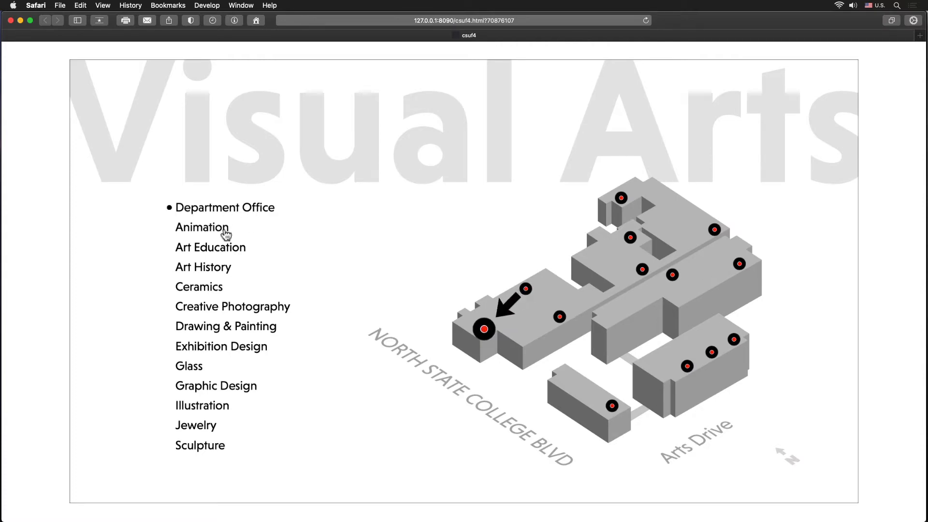
left_click(225, 234)
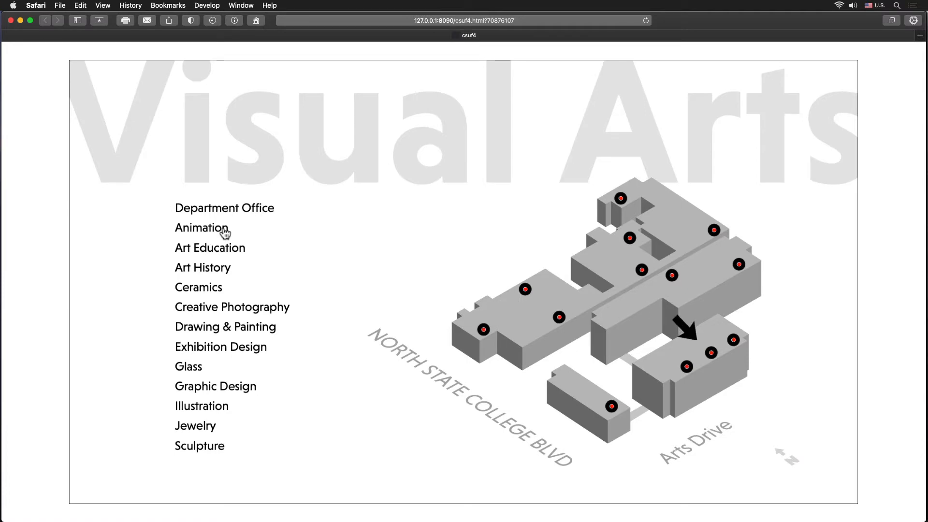
left_click(214, 252)
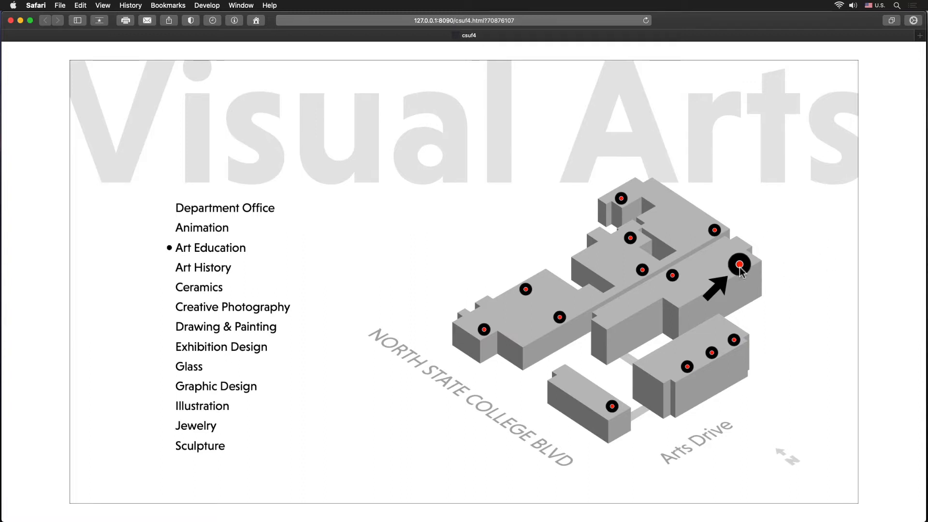
left_click(11, 20)
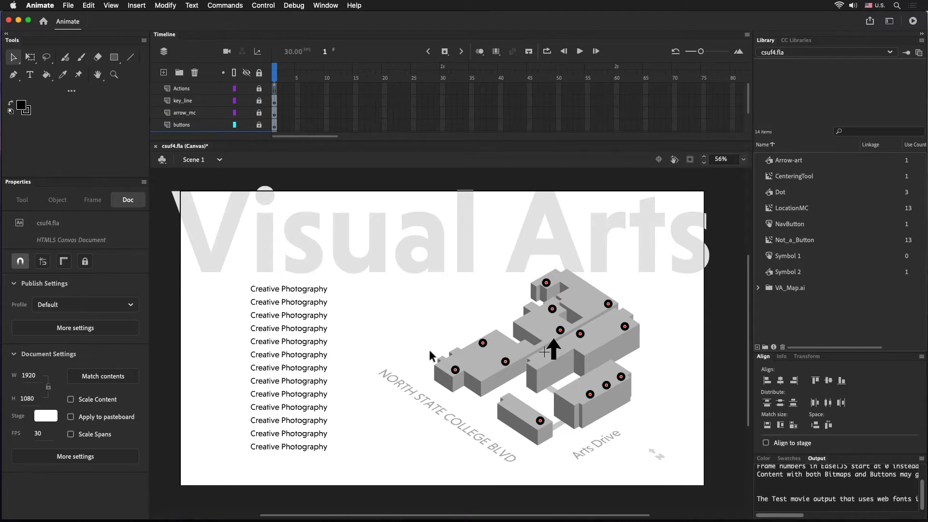
- Copy the button12DOT movie clip from the map into a new 800 x 600 HTML5 Canvas document
left_click(456, 370)
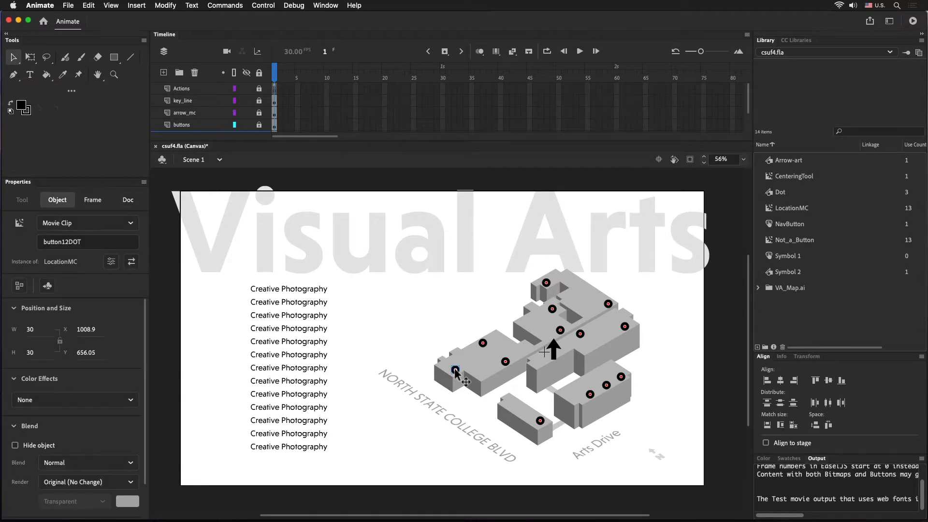
key("super+c")
key("super+n")
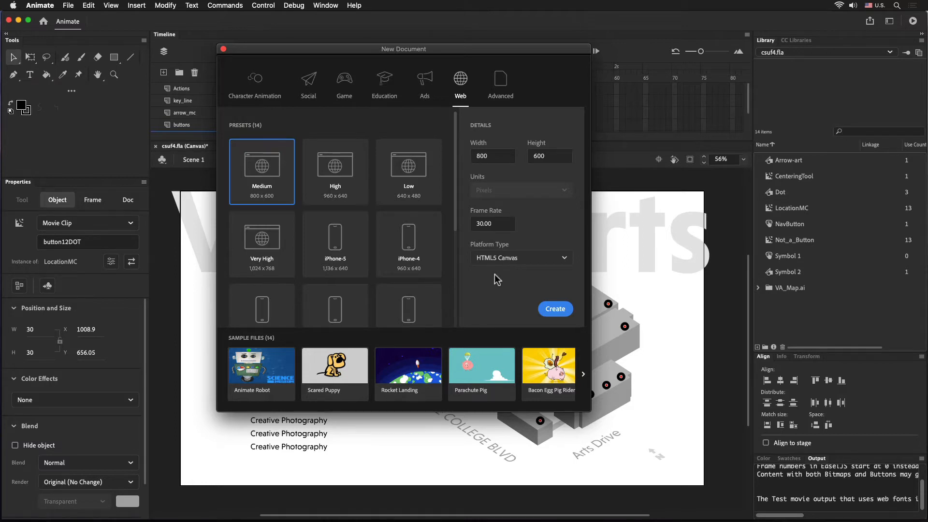
left_click(555, 311)
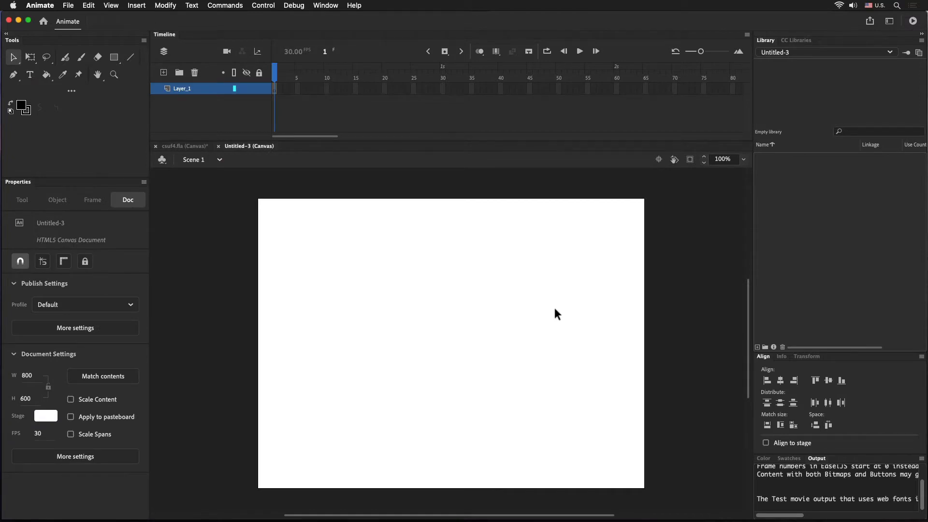
key("super+v")
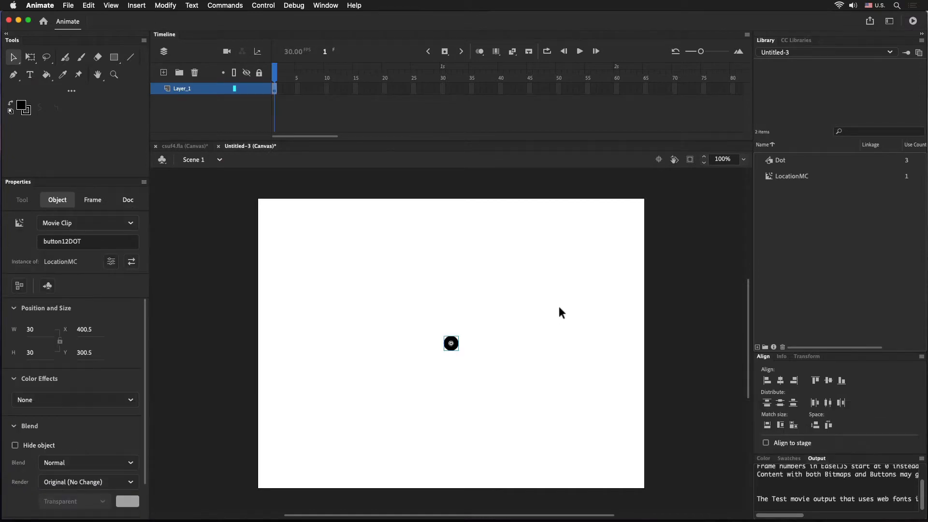
- Rename the LocationMC symbol in the library as _AD_MC
double_click(779, 177)
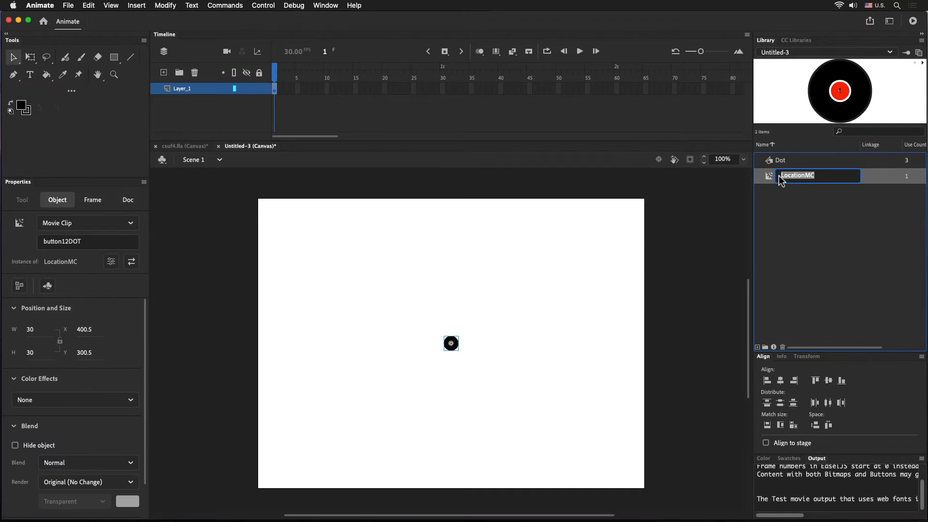
type("_")
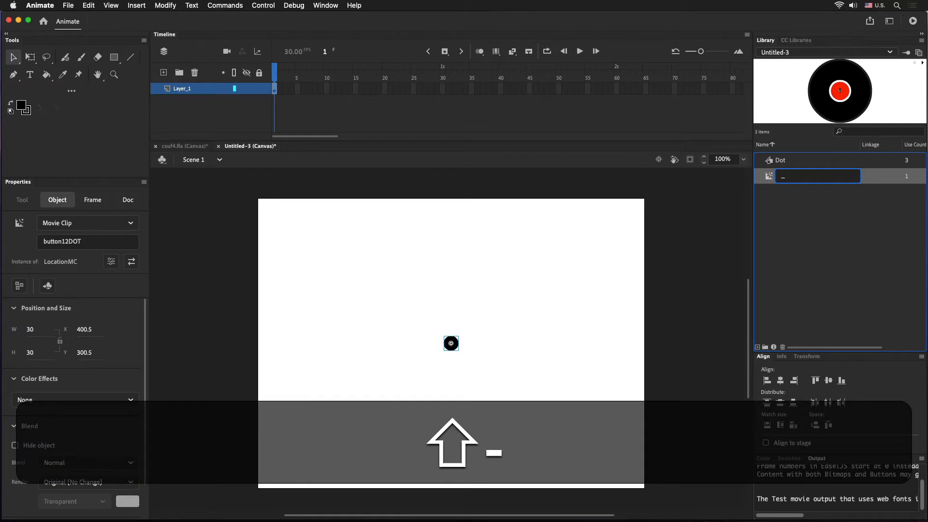
type("A")
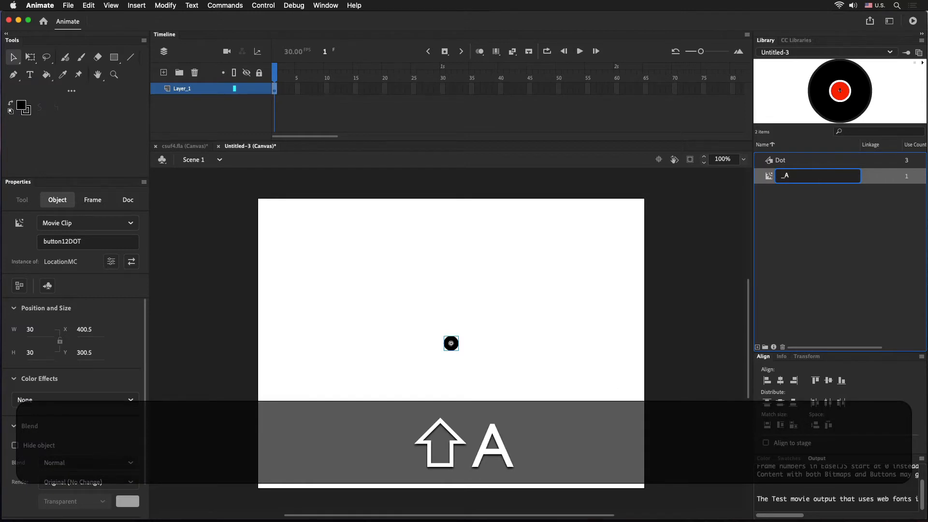
type("D")
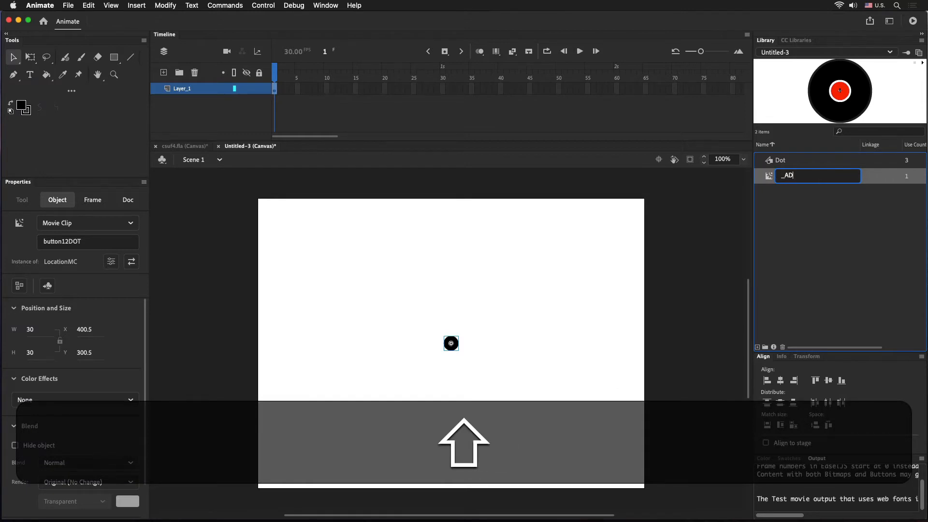
type("_MC")
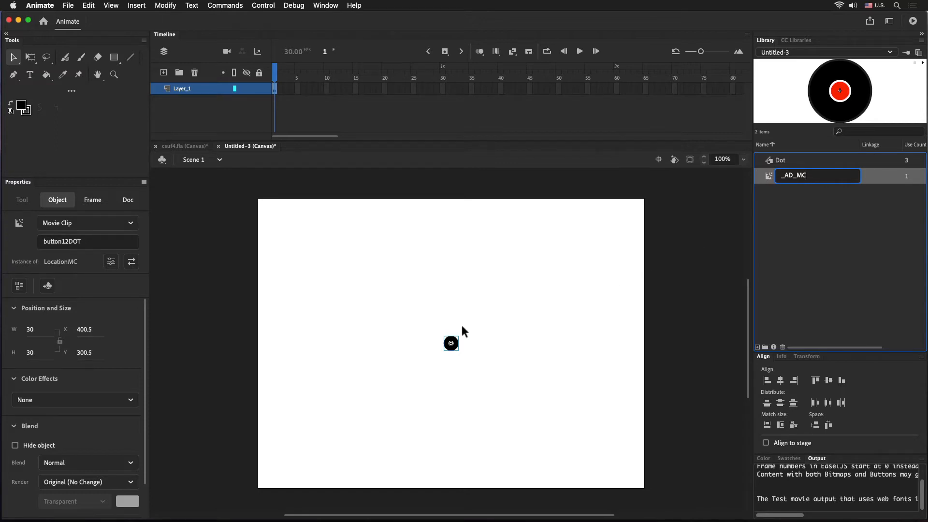
left_click(462, 328)
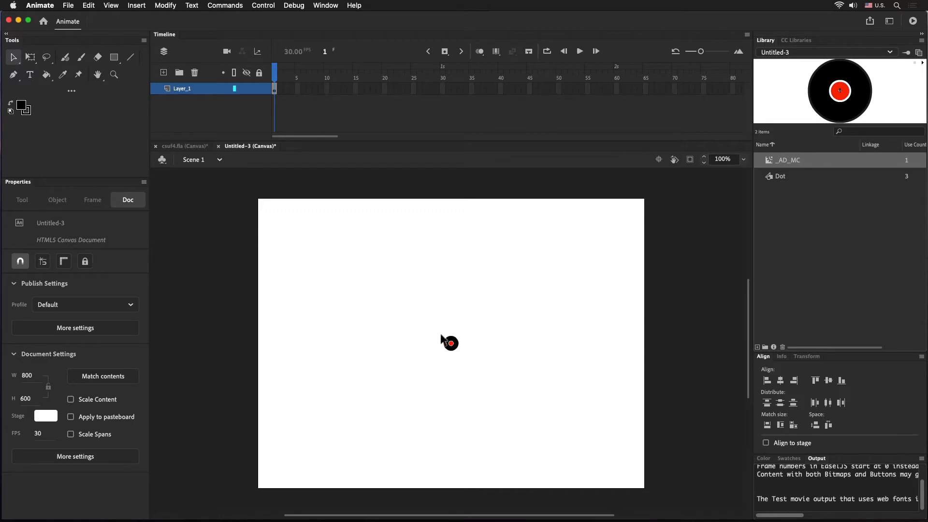
- Open the dot's _AD_MC symbol for editing and add a layer above Layer_1
left_click(451, 344)
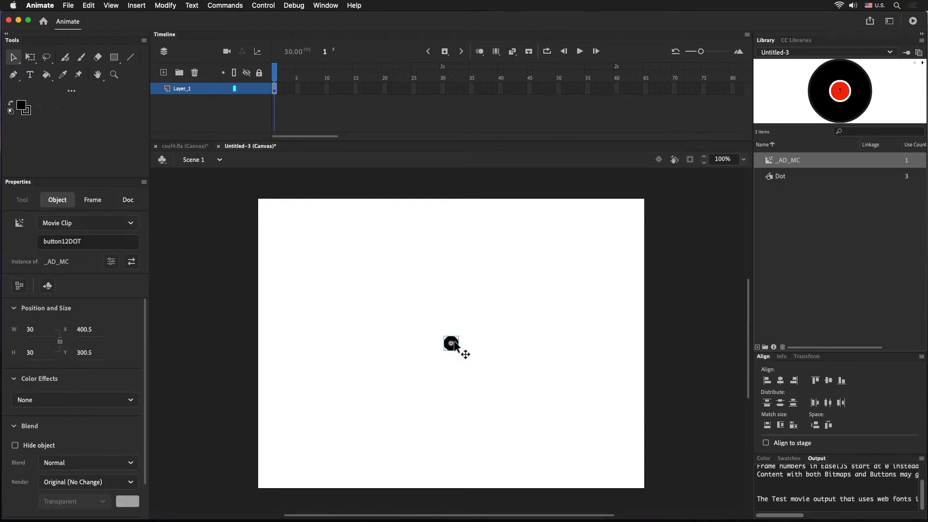
double_click(455, 342)
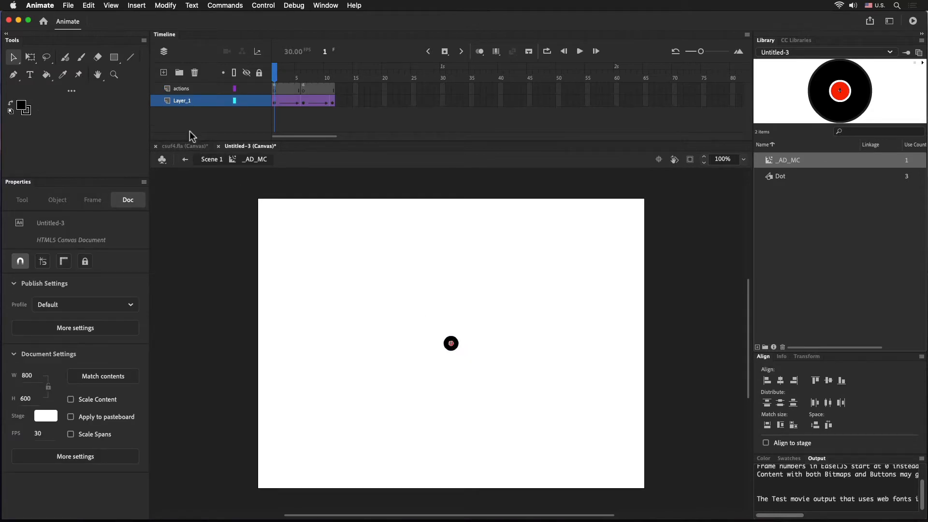
left_click(163, 73)
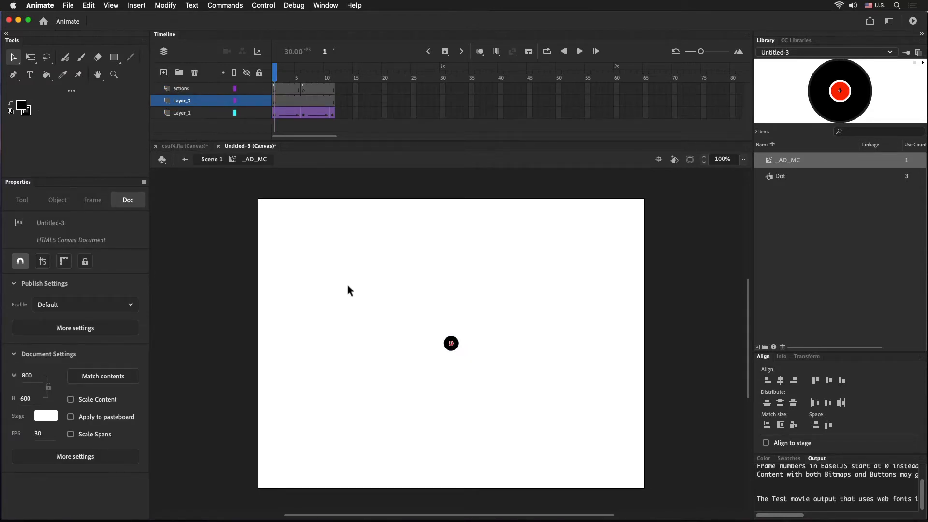
- Add a dynamic text box about 166 x 73 px above the dot, reading "Art Deparment" and "Room: VA-A 102" on two lines
left_click(30, 75)
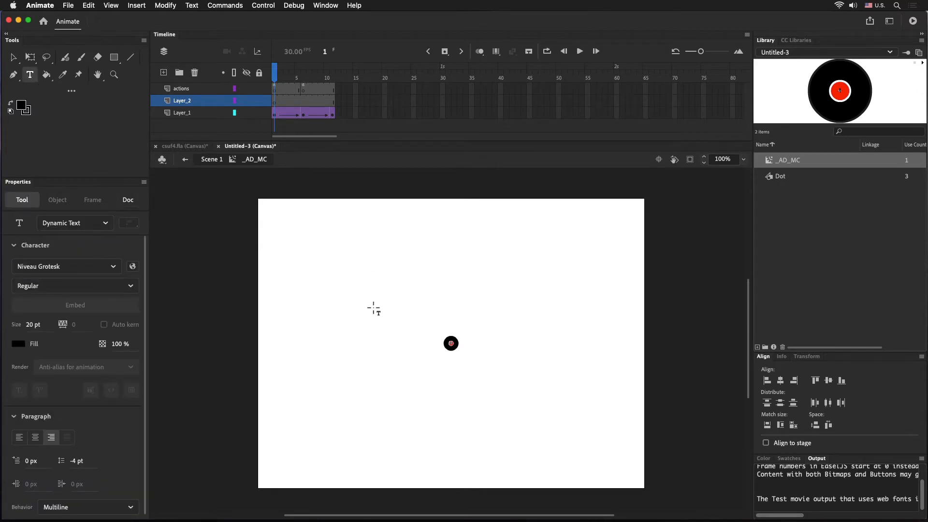
left_click_drag(374, 297, 454, 332)
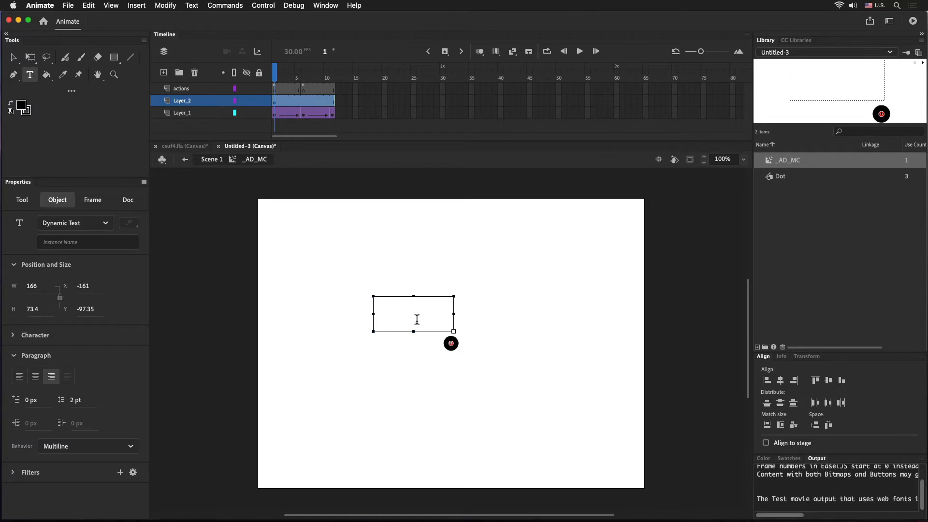
type("Art Deparm")
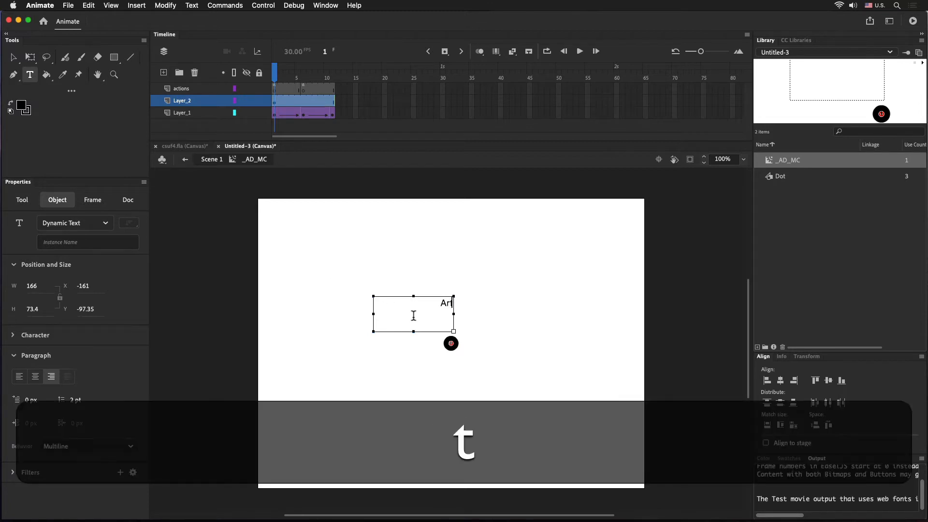
type("ent")
key("Return")
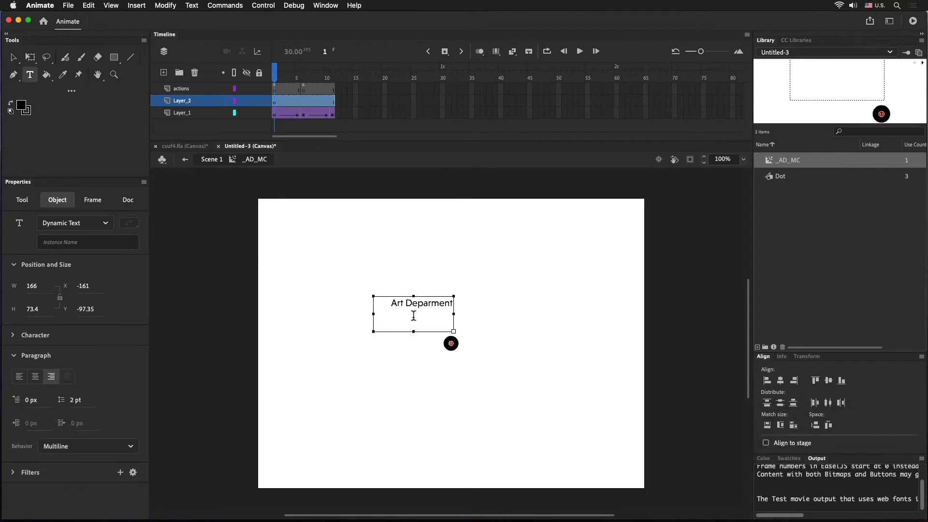
type("R")
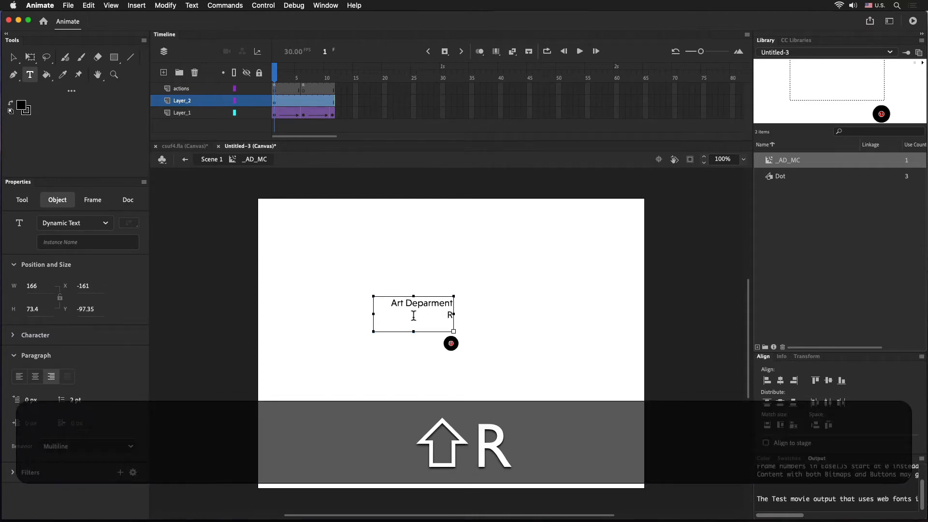
type("oom: VA")
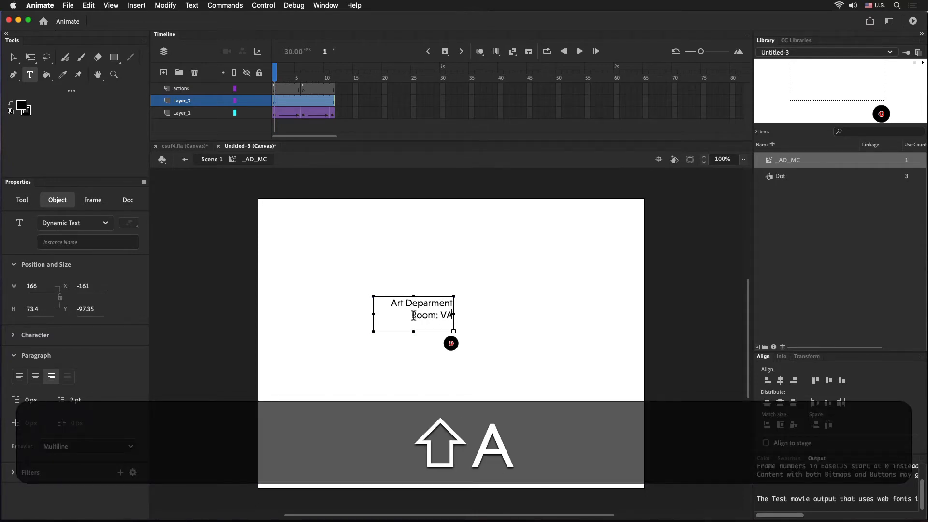
type("-A 102")
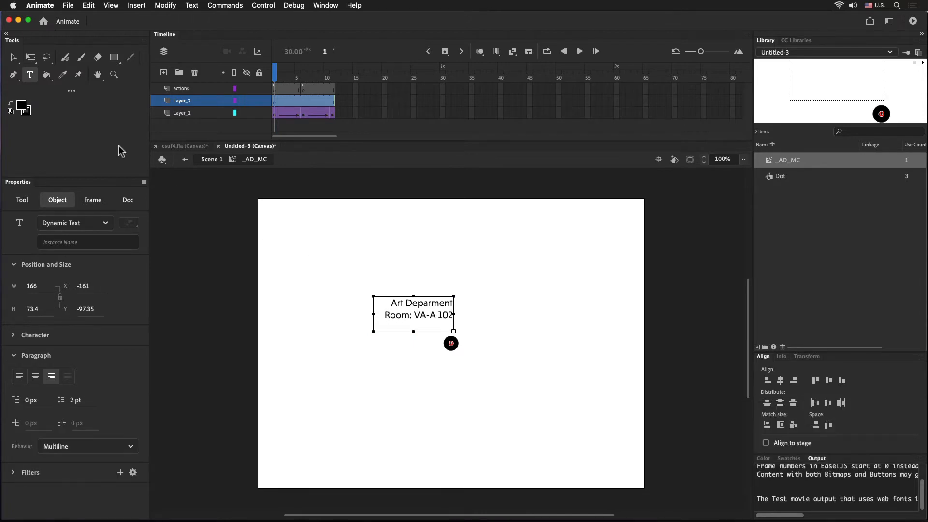
- Move the text box up and left of the dot, to about X -186, Y -86.7
left_click(13, 57)
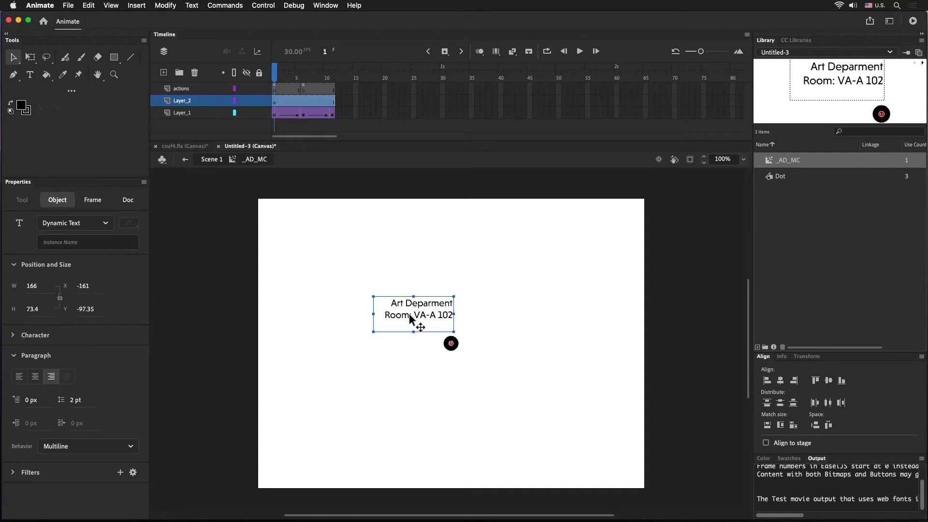
left_click_drag(412, 316, 401, 320)
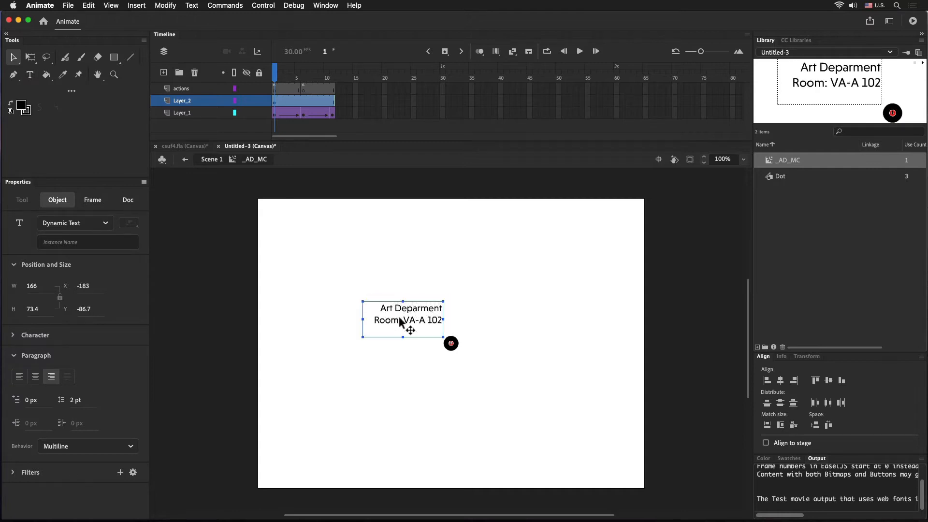
left_click(487, 306)
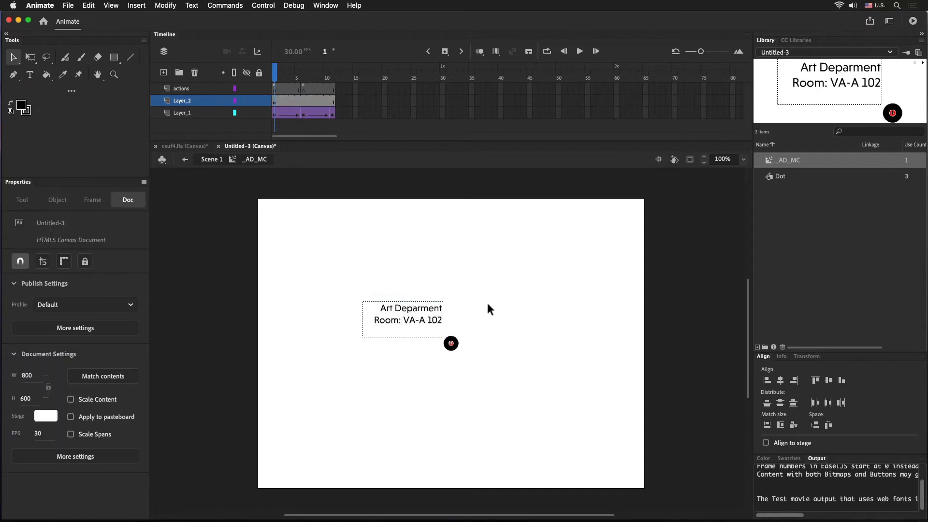
left_click_drag(437, 325, 435, 327)
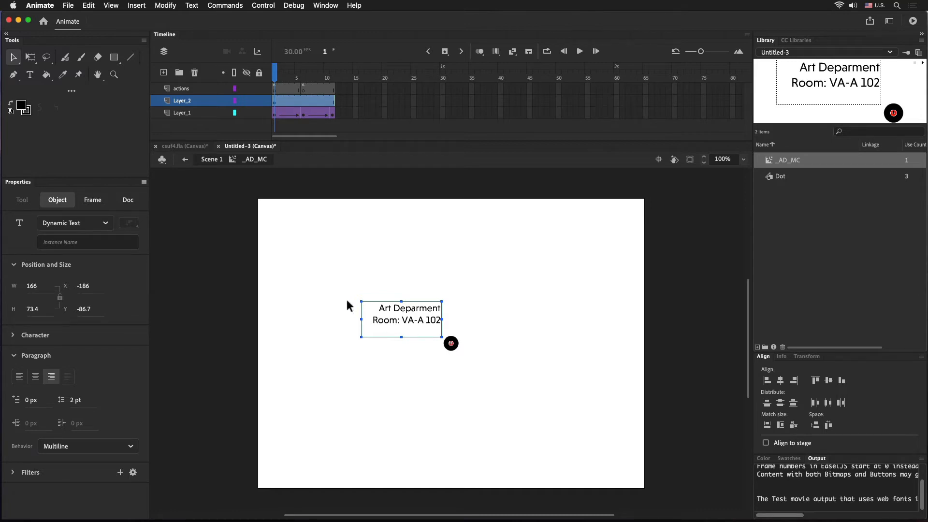
- Create a classic tween on the text layer, allowing its content to be converted to a symbol
left_click_drag(343, 296, 471, 325)
left_click(138, 6)
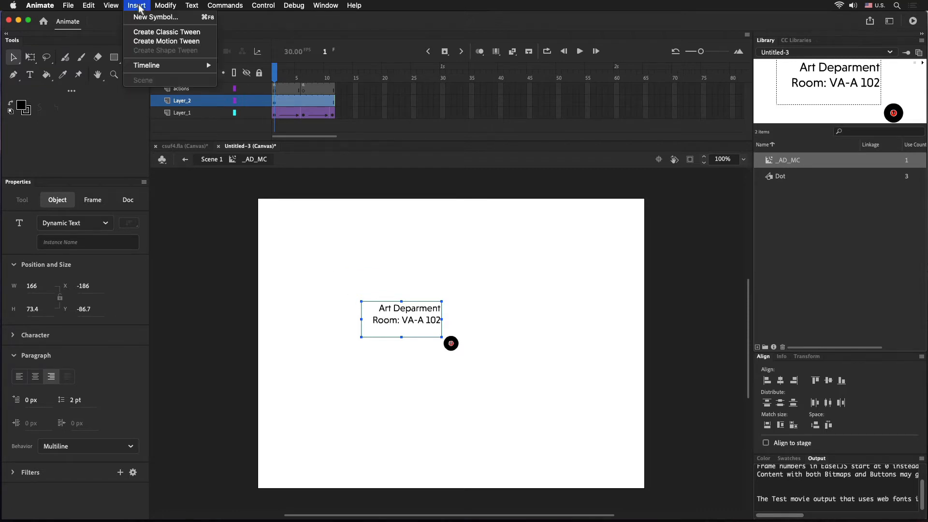
left_click(163, 35)
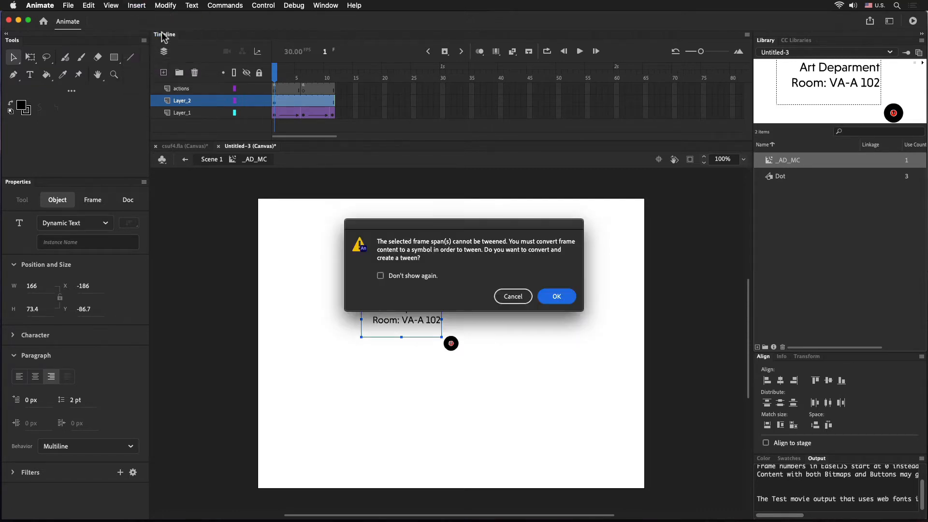
left_click(558, 297)
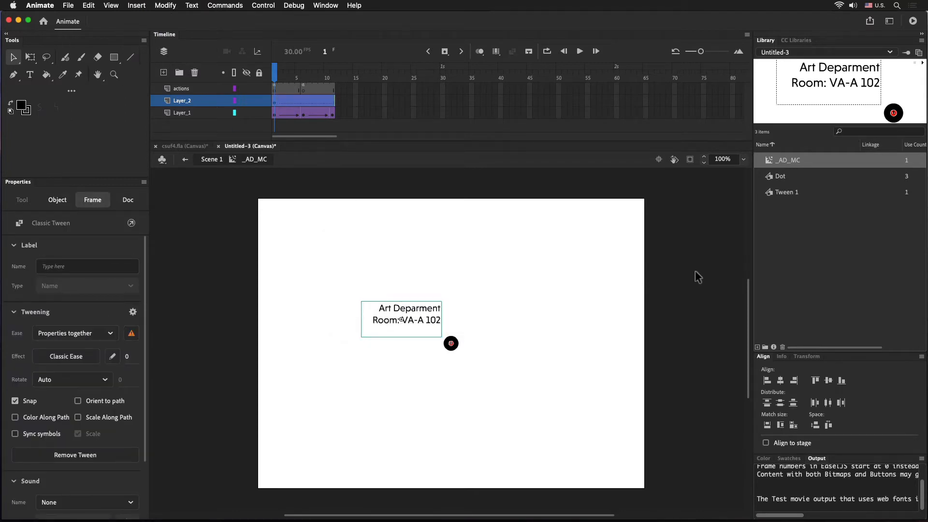
- Rename the Tween 1 graphic symbol in the library to AD_Tween
double_click(782, 193)
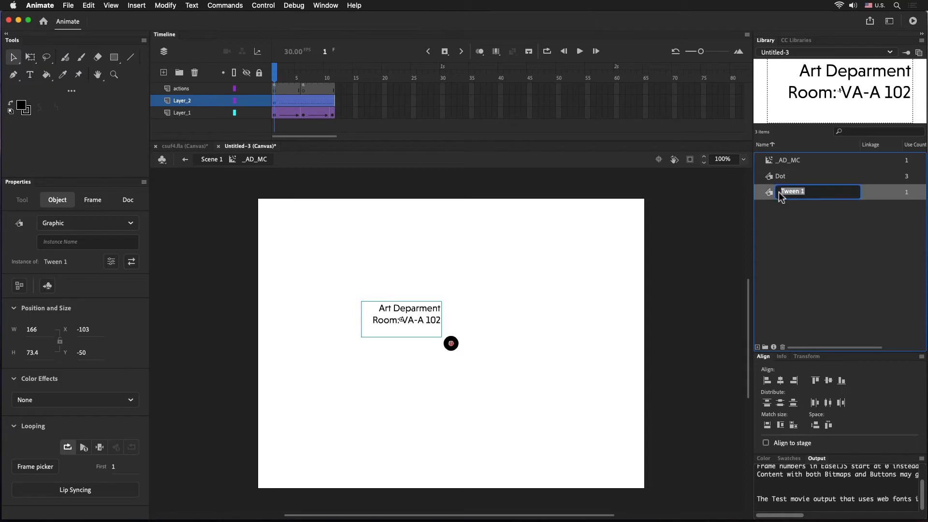
left_click(782, 191)
key("Return")
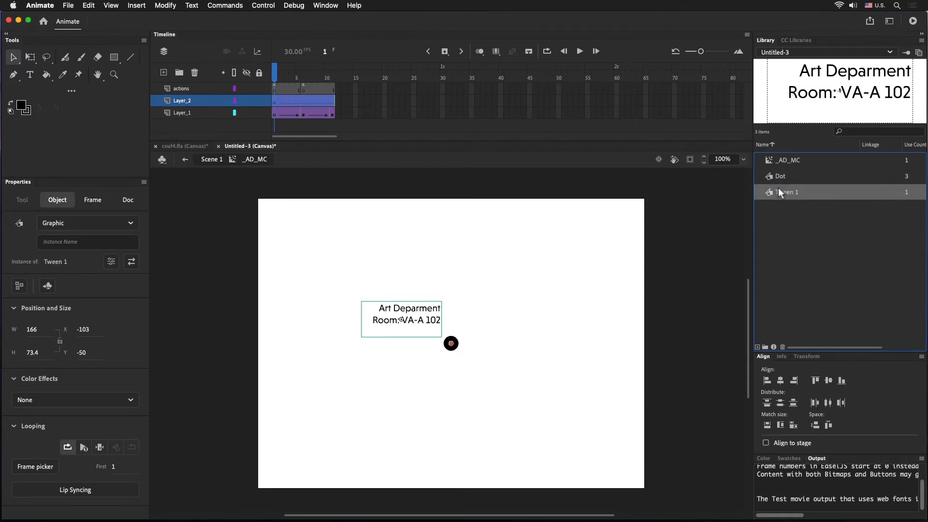
double_click(779, 190)
key("Return")
double_click(782, 193)
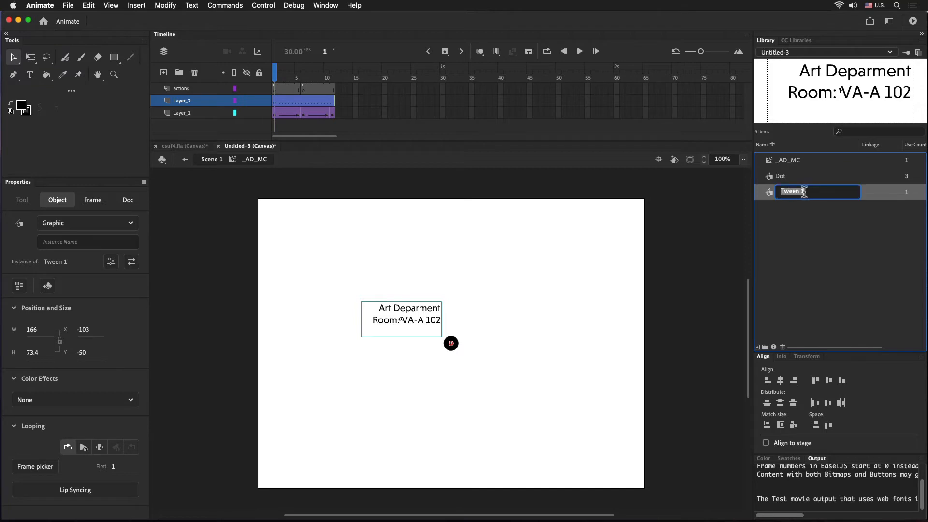
left_click(811, 192)
key("BackSpace")
key("BackSpace")
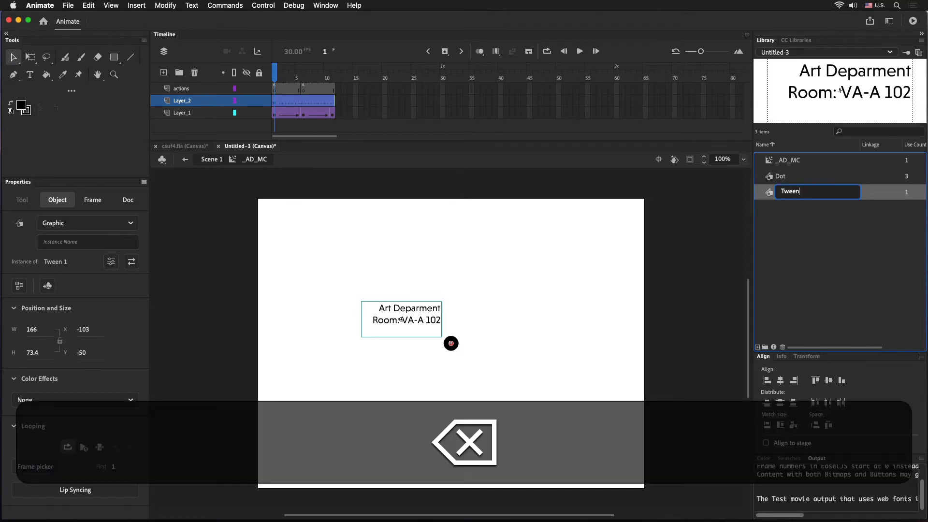
key("Left")
key("Left")
key("Left")
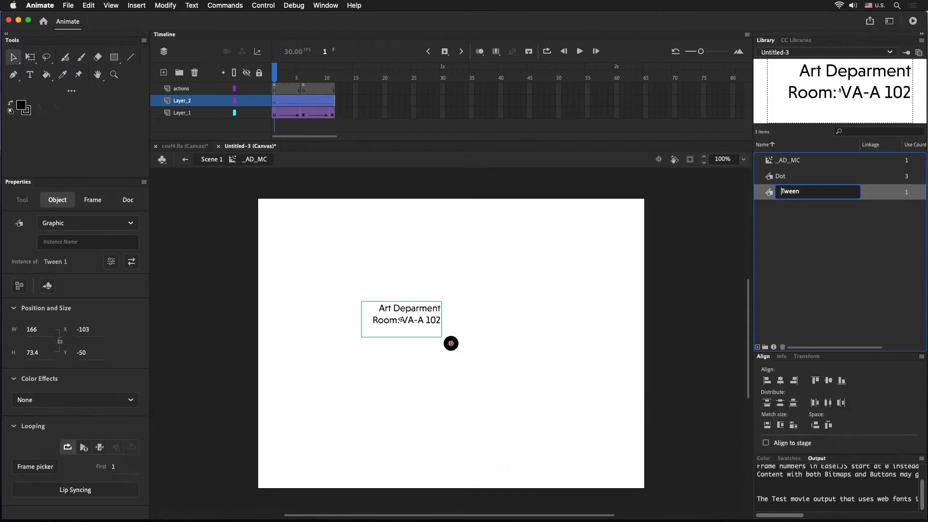
type("AD")
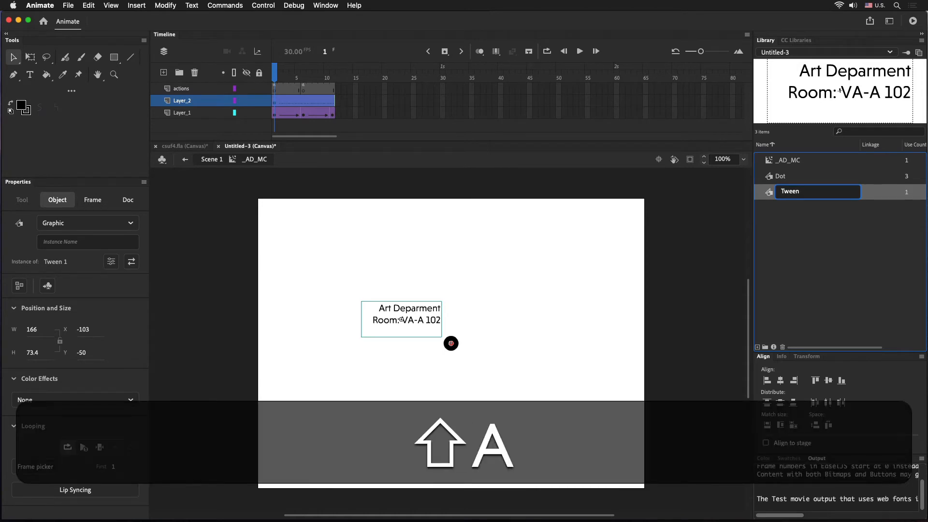
type("_")
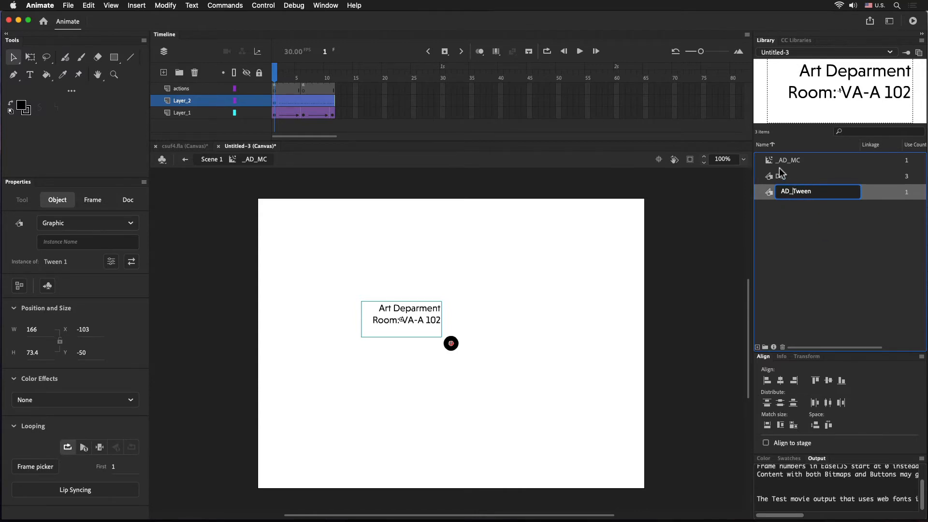
left_click(803, 231)
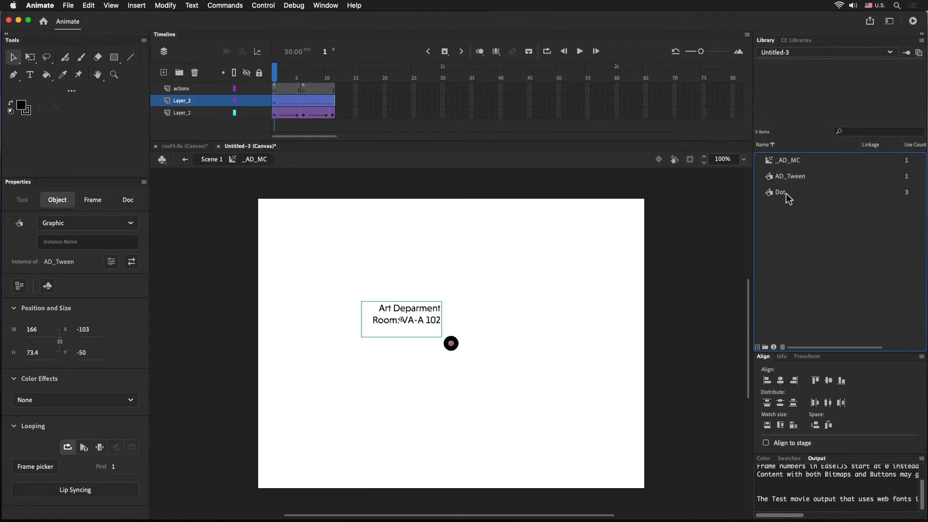
- Insert a keyframe at frame 6 of the text label's layer, Layer_2
left_click(276, 103)
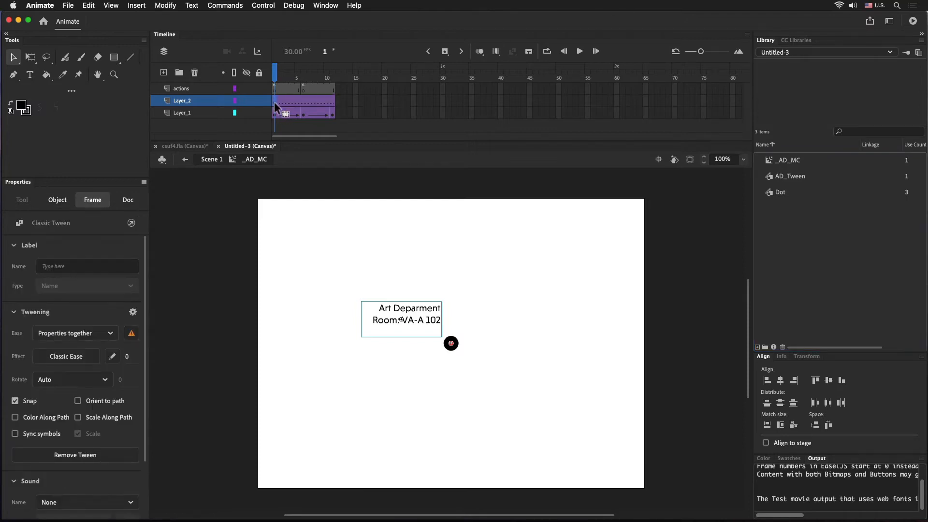
left_click(304, 103)
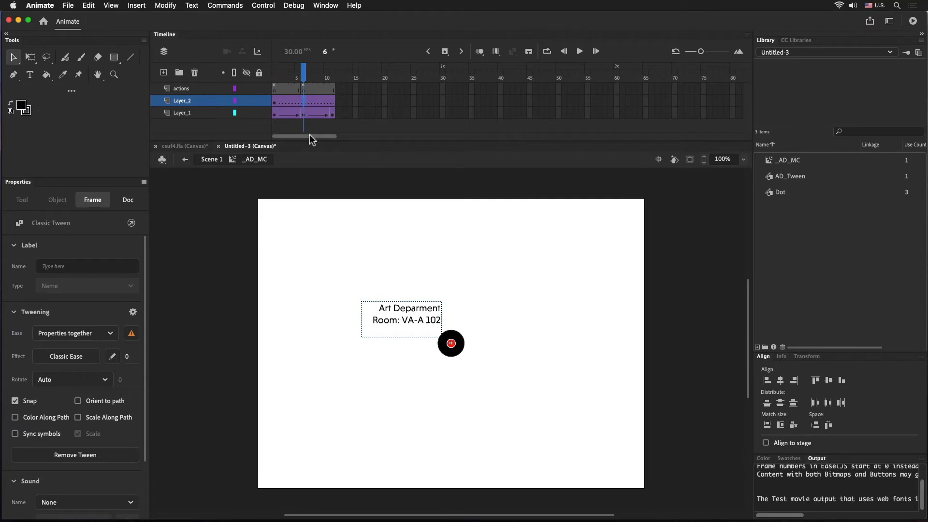
key("F6")
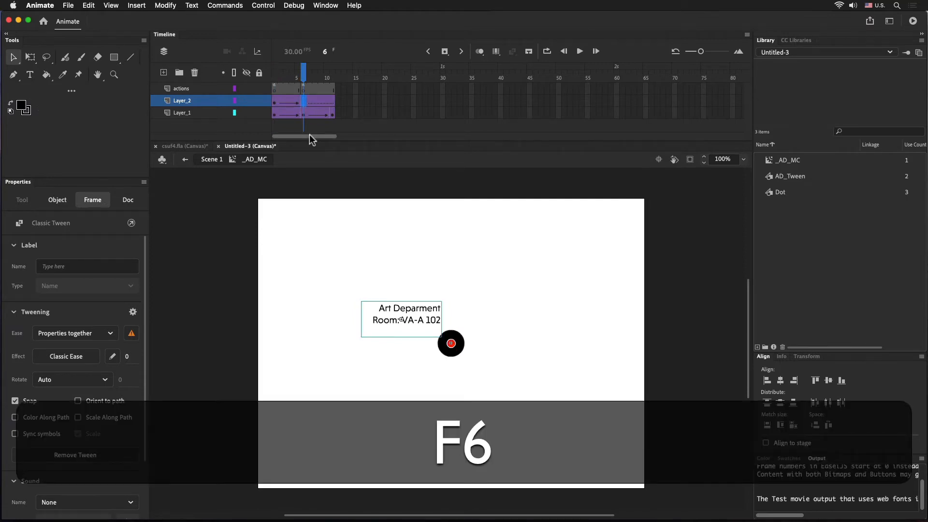
- Set the text label's color effect to Alpha at 0% on frame 1 and check the fade up to frame 6
left_click(274, 100)
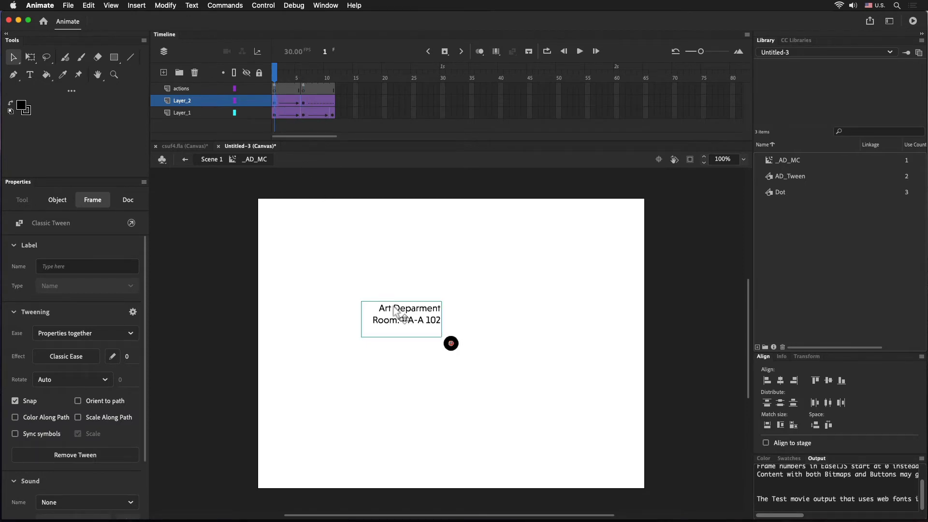
left_click(394, 308)
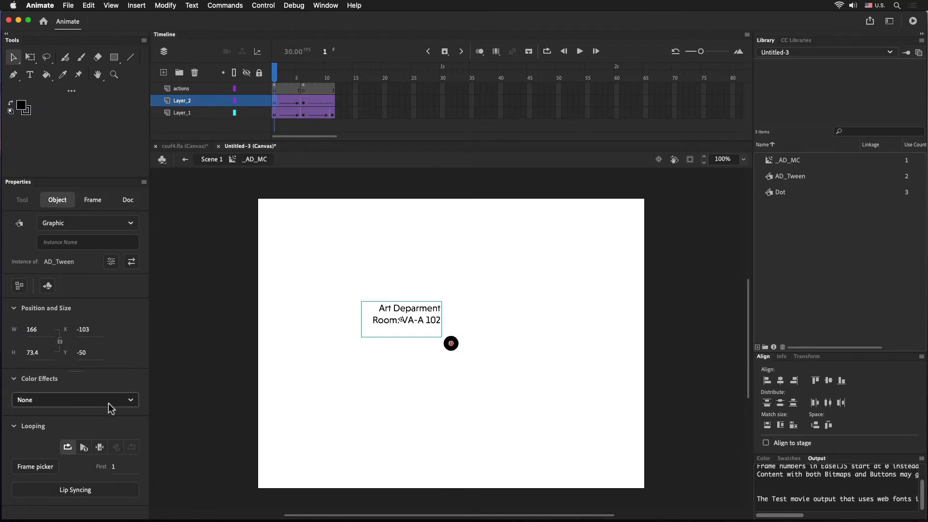
left_click(130, 400)
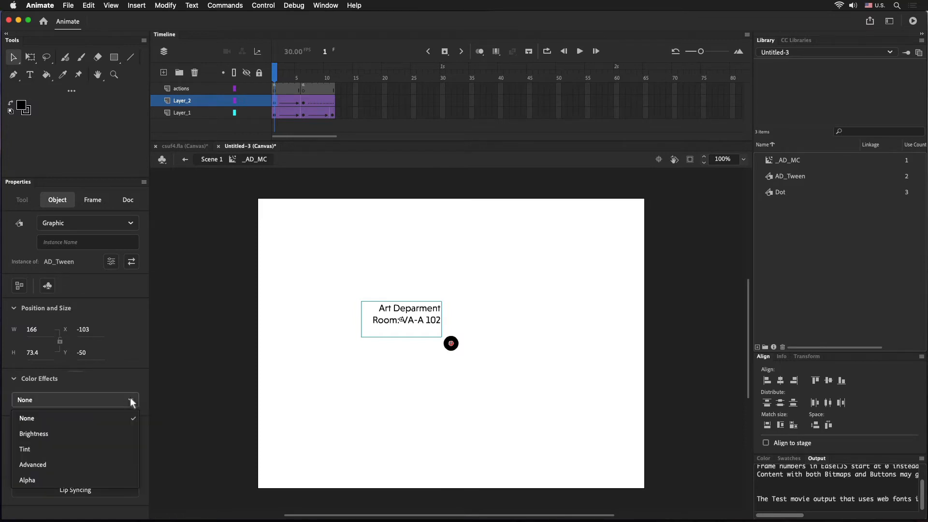
left_click(72, 480)
left_click(16, 428)
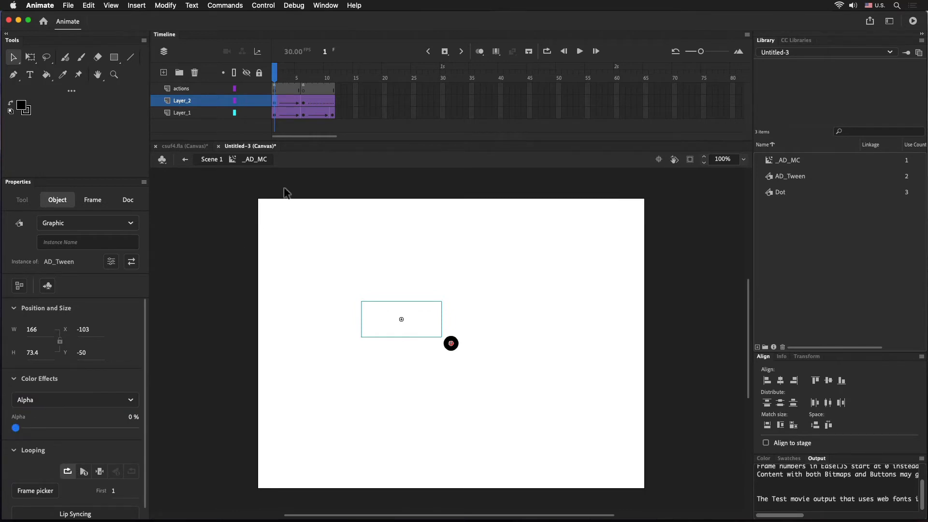
left_click_drag(279, 78, 305, 87)
left_click(312, 159)
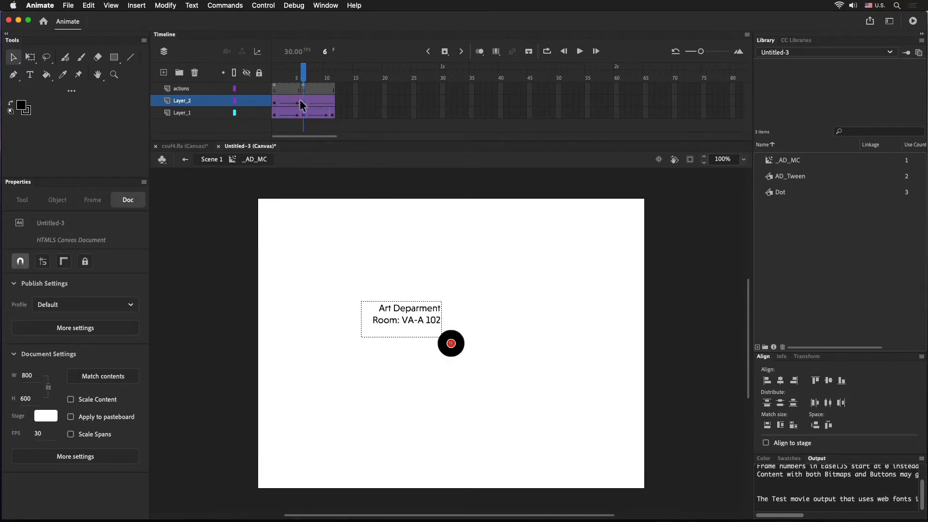
- Duplicate Layer_2's transparent label keyframe from frame 1 to frame 11 and preview the animation up to frame 6
left_click(274, 103)
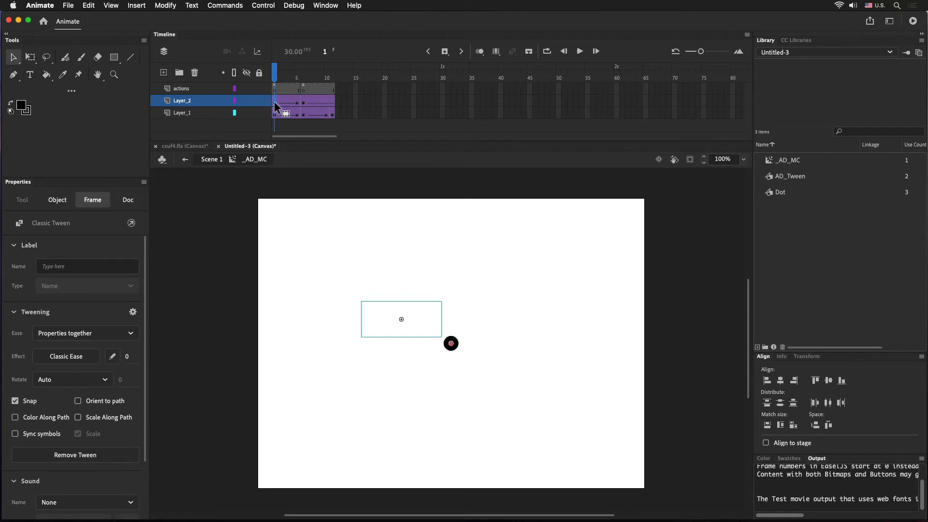
key("alt")
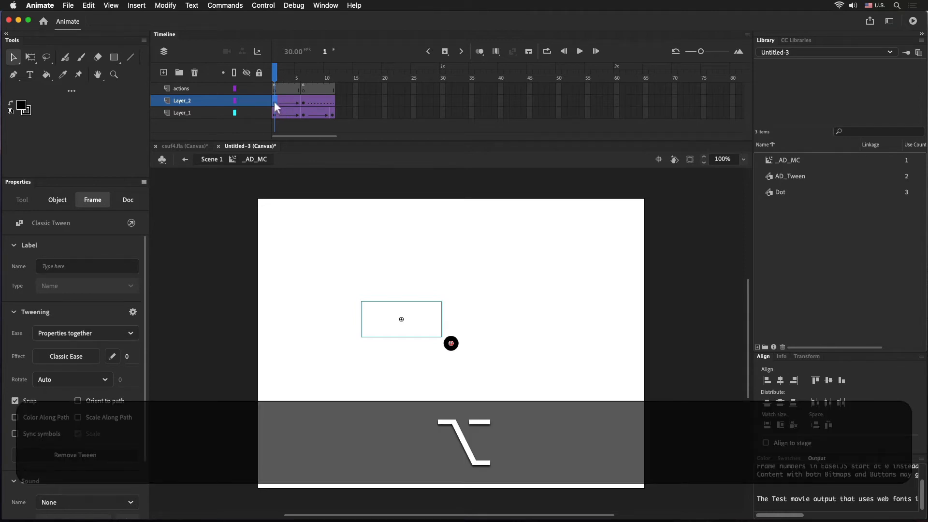
left_click_drag(331, 102, 331, 103)
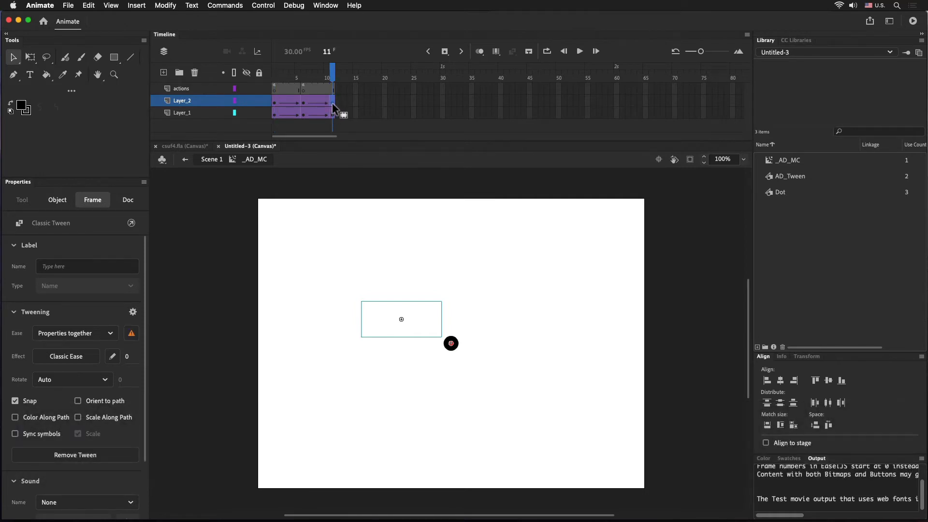
left_click(274, 102)
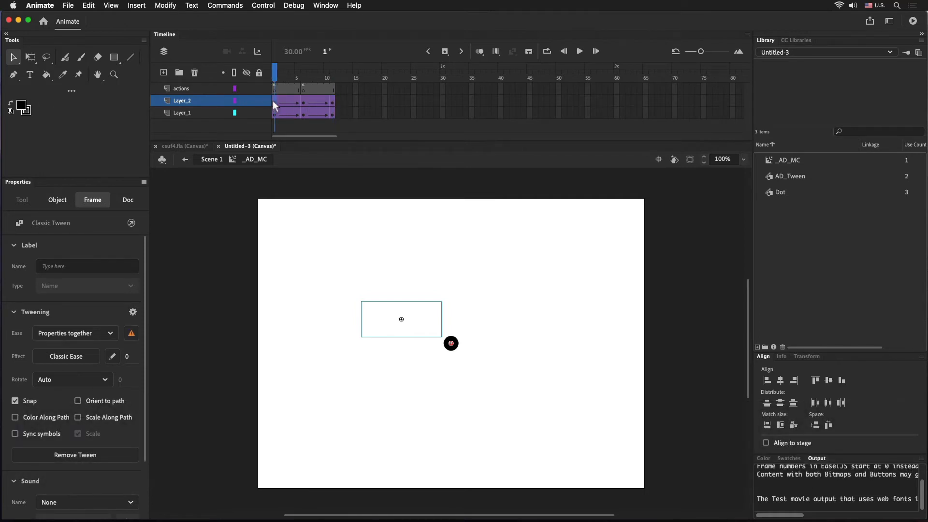
left_click(276, 76)
left_click_drag(277, 77, 303, 86)
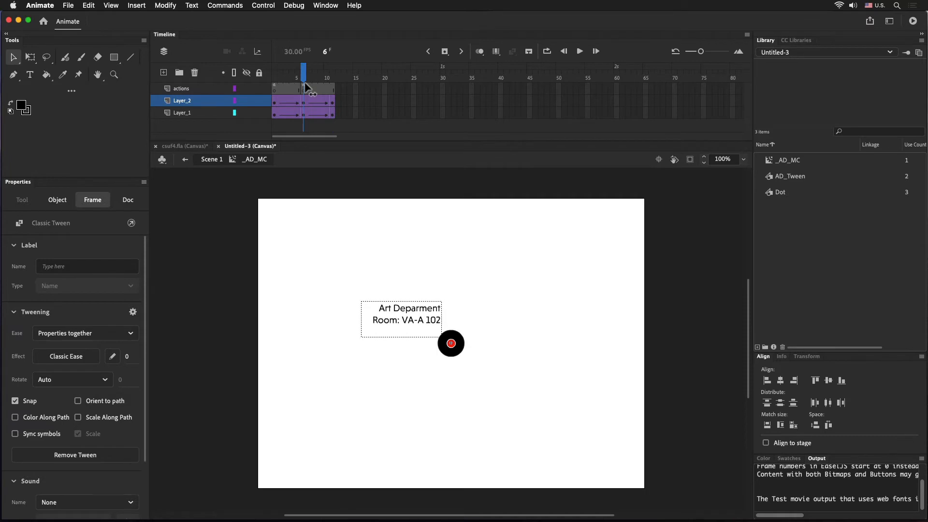
left_click(301, 291)
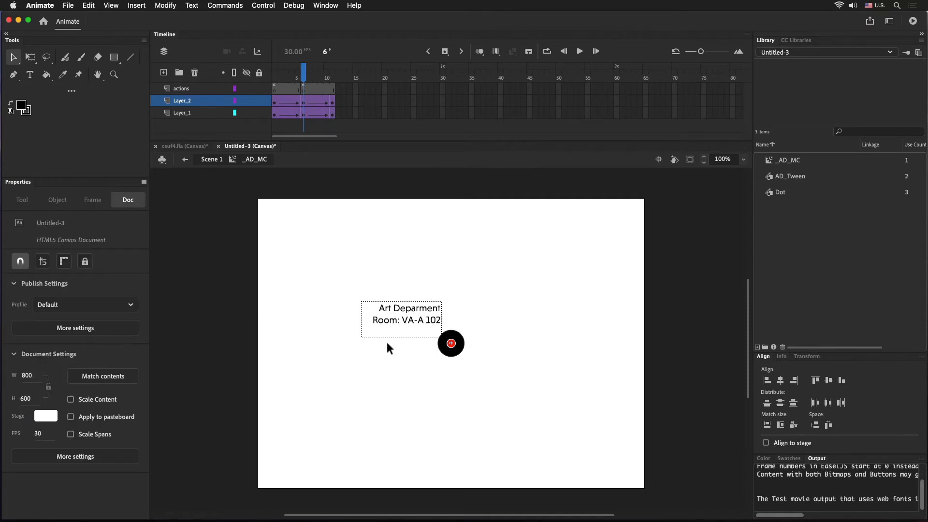
- Open the AD_Tween label symbol for editing and select both lines of its text
double_click(402, 312)
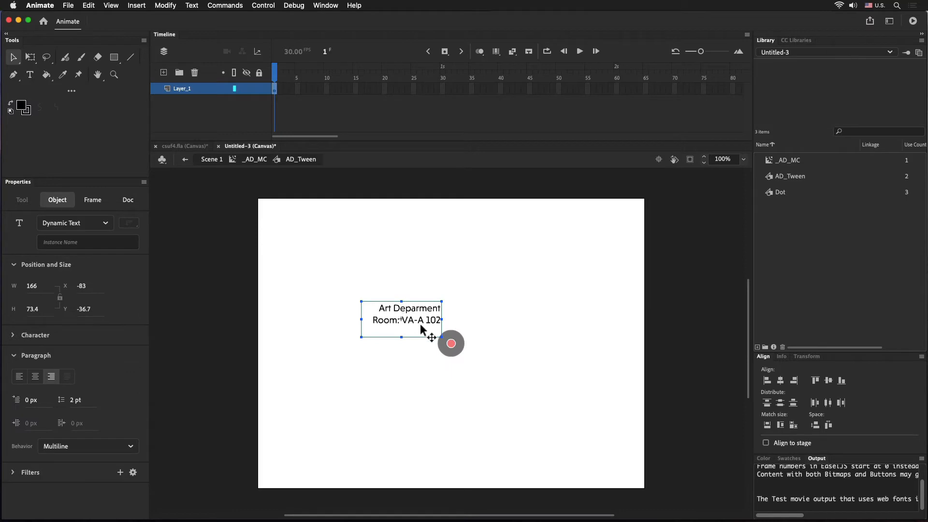
double_click(378, 305)
left_click_drag(378, 306, 508, 340)
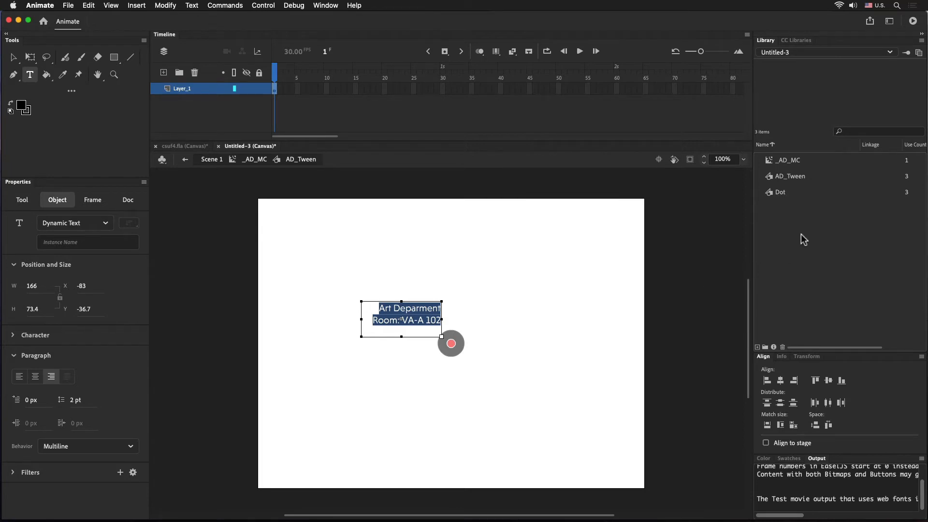
- Copy the _AD_MC movie clip from this document's library and paste it into the library of csuf4.fla
left_click(792, 167)
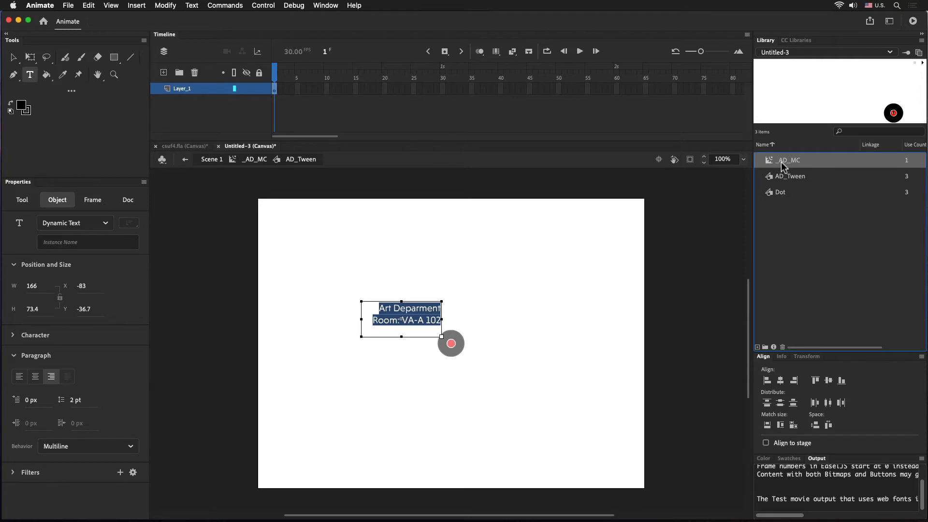
right_click(785, 167)
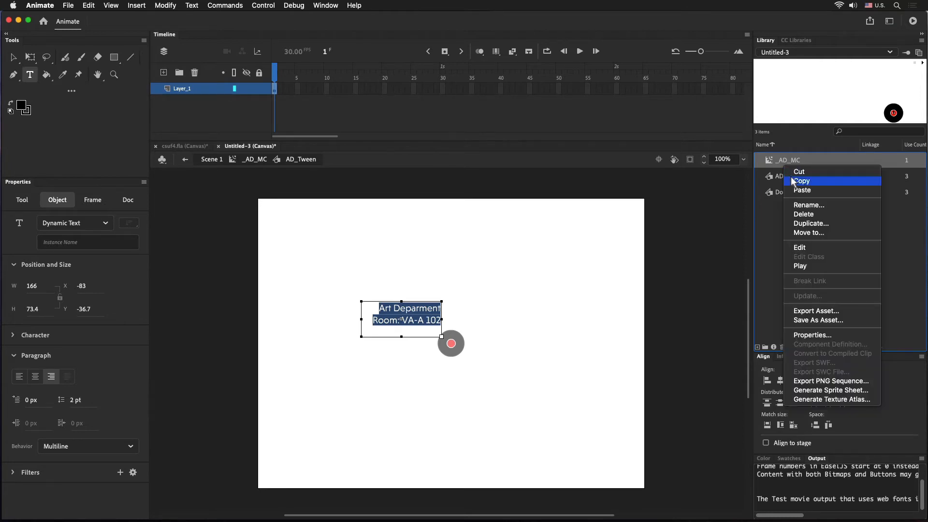
left_click(796, 182)
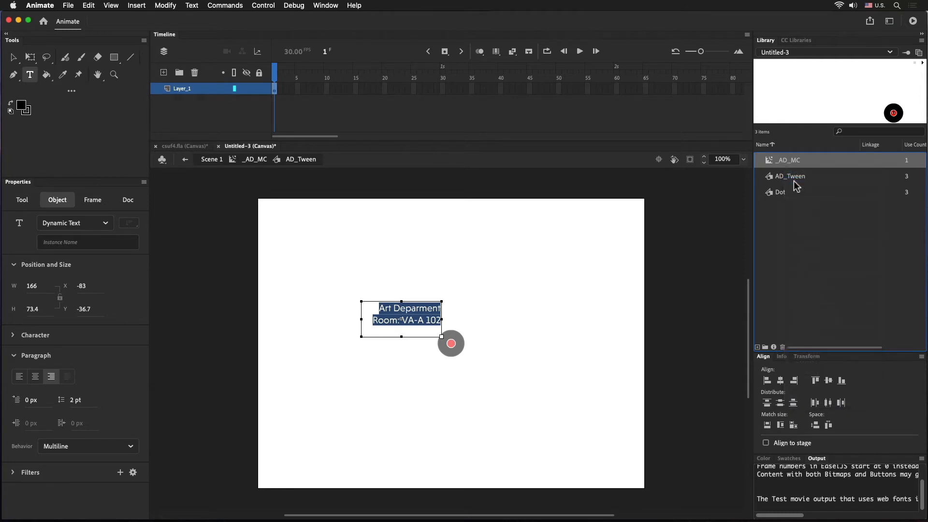
left_click(177, 147)
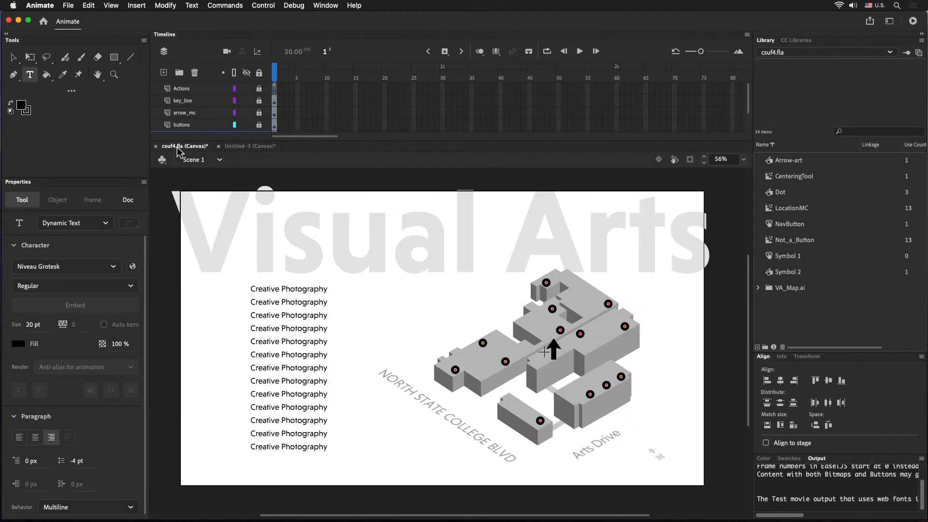
right_click(833, 162)
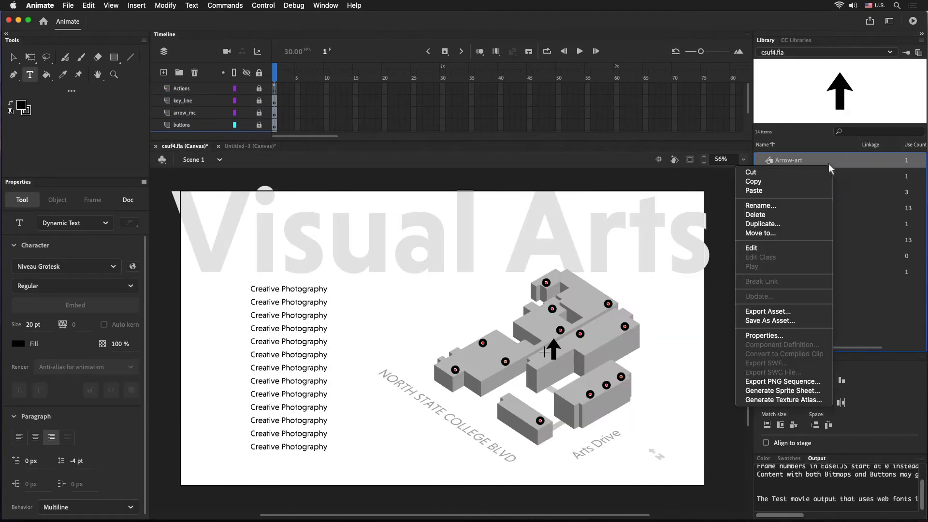
left_click(803, 191)
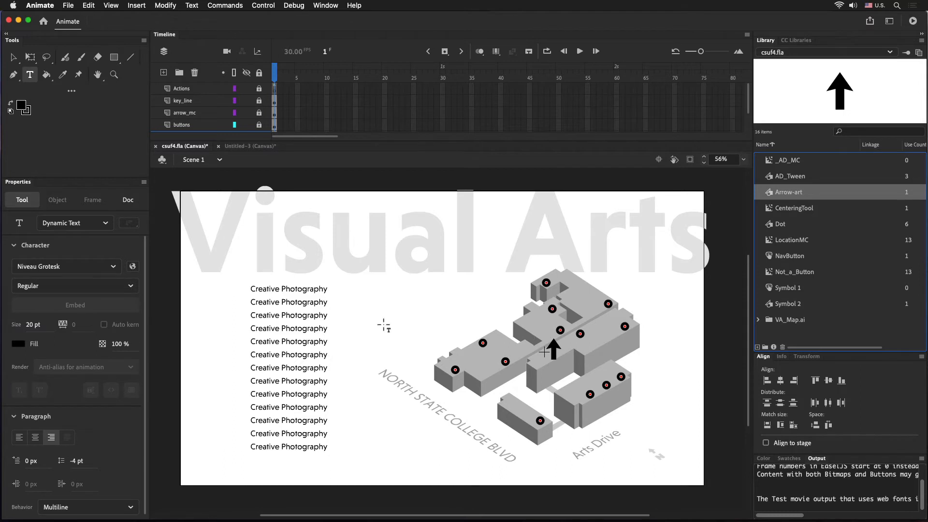
- Swap the symbol of the button12DOT instance on the map's leftmost building for _AD_MC
left_click(13, 57)
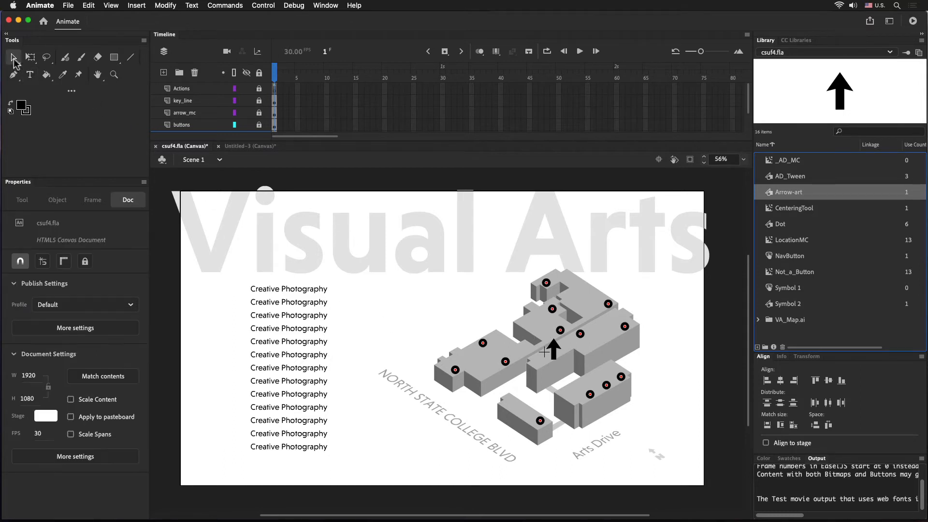
left_click(455, 370)
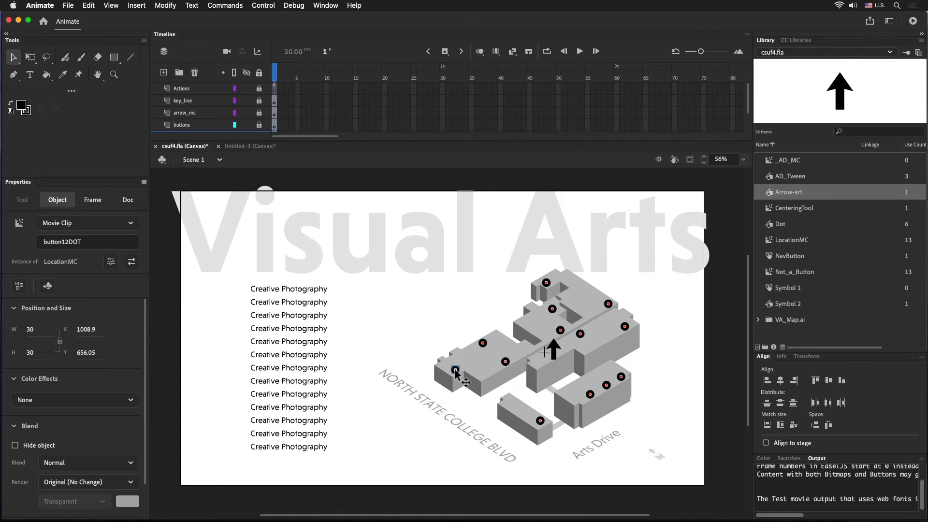
scroll(454, 370, "left", 2)
scroll(455, 370, "right", 2)
left_click(132, 263)
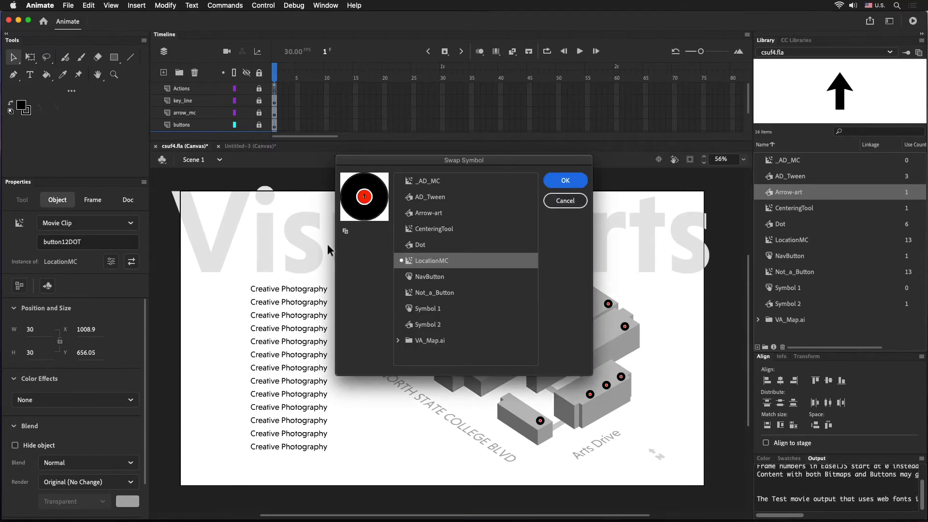
left_click(434, 184)
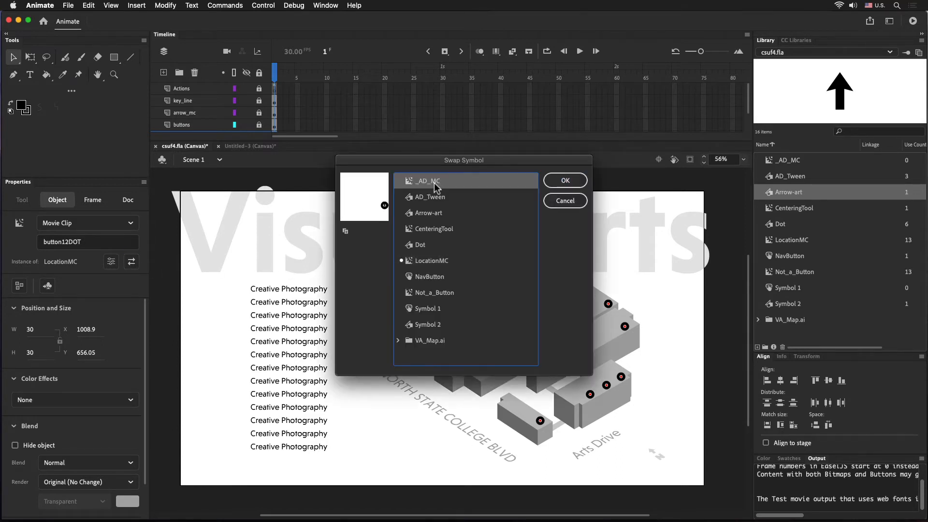
left_click(564, 183)
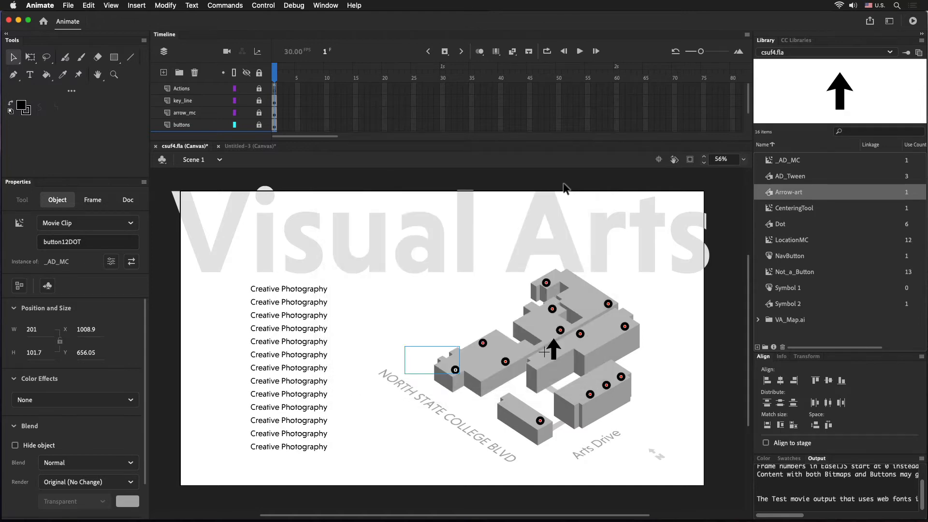
- Test the map movie in the browser by choosing the Department Office location, and close the preview
key("super+Return")
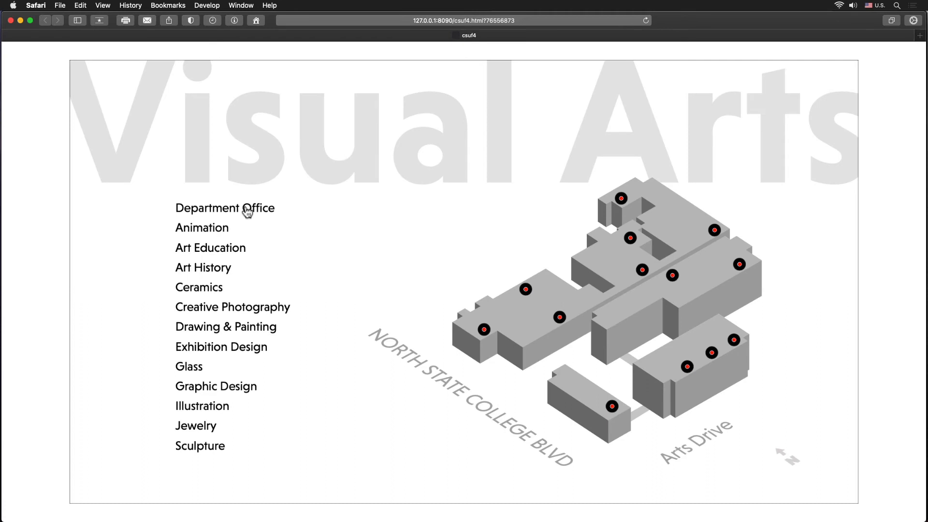
left_click(247, 211)
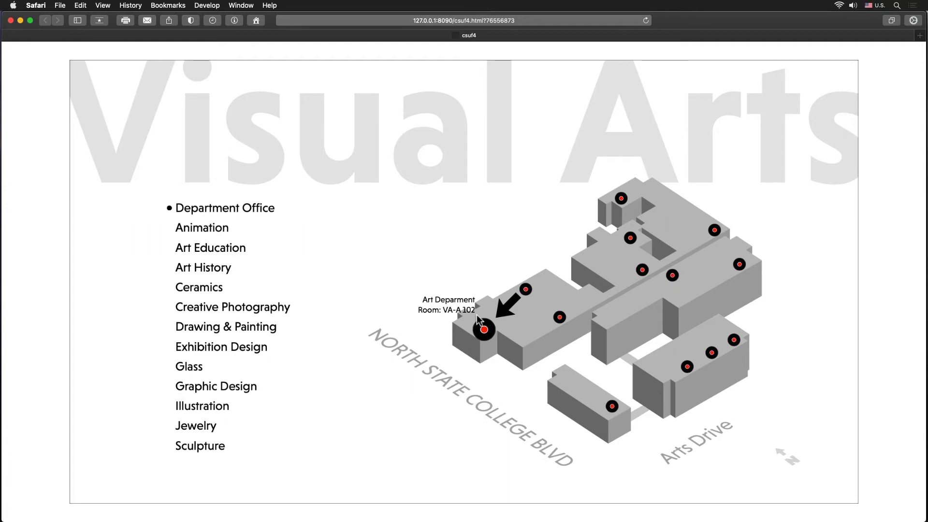
left_click(10, 21)
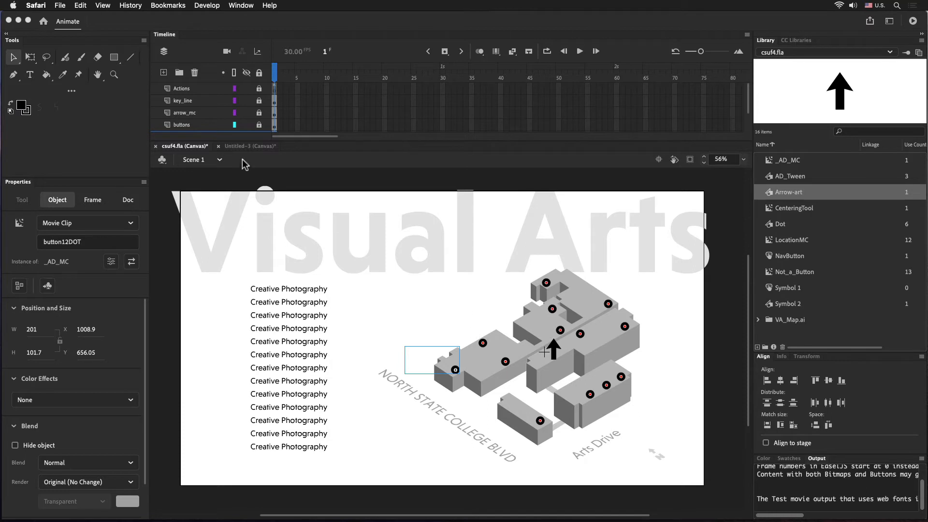
- Rename the _AD_MC movie clip in the Untitled-3 document's library to _An_MC
left_click(250, 146)
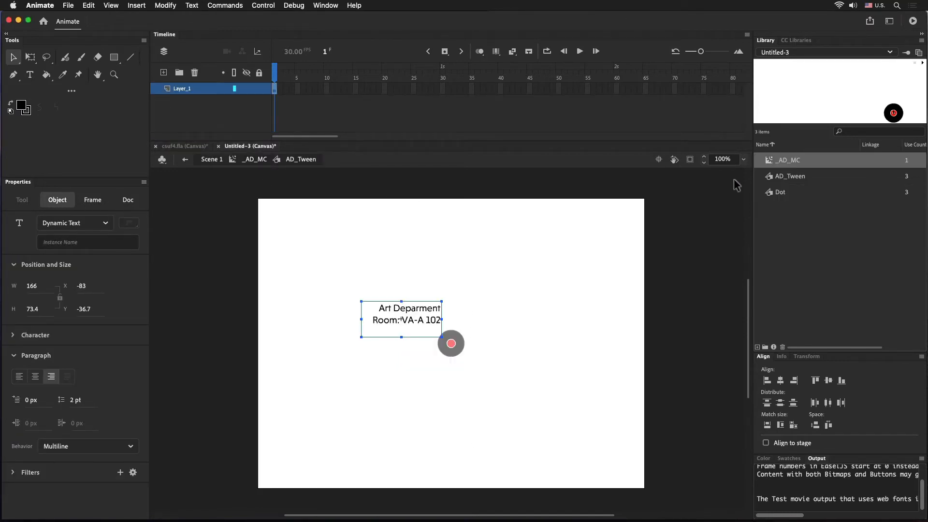
left_click(784, 165)
double_click(784, 165)
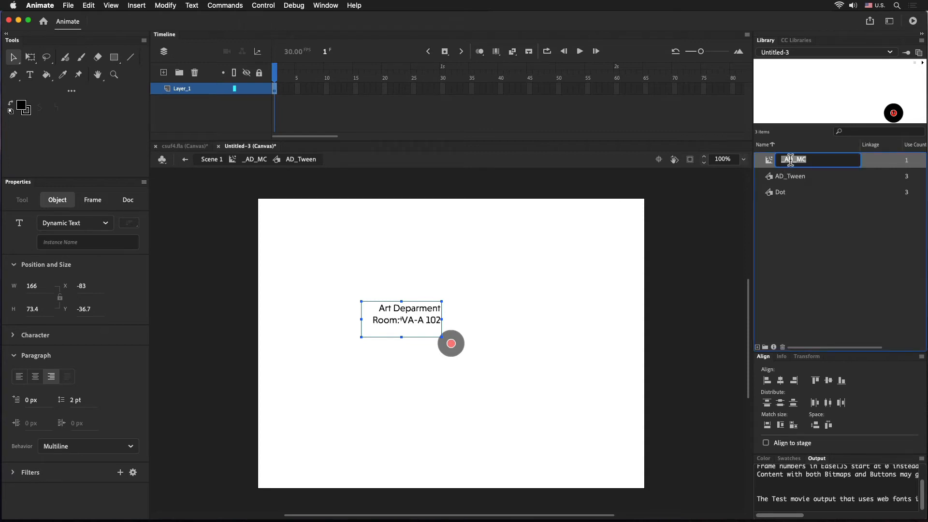
left_click(790, 161)
left_click_drag(791, 160, 793, 161)
type("n")
- Rename the AD_Tween symbol in the library to An_Tween
left_click(790, 177)
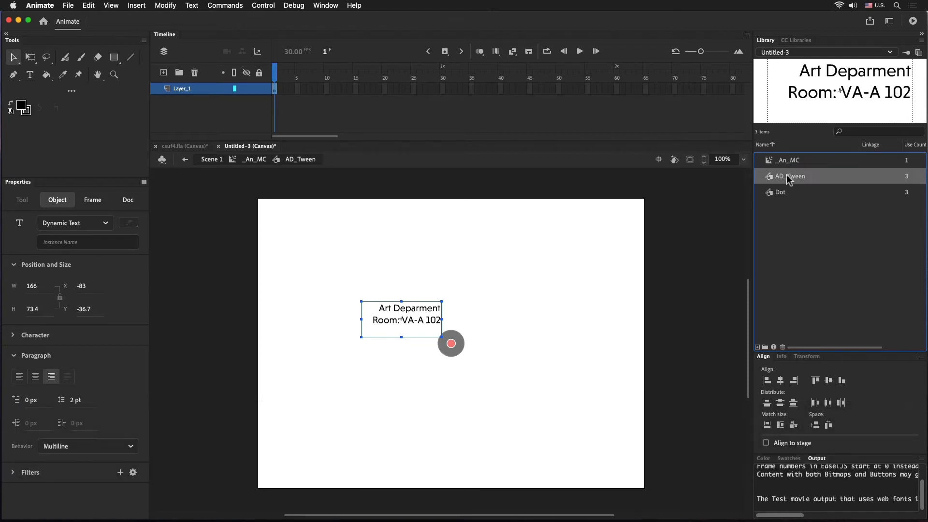
double_click(790, 177)
left_click(789, 177)
left_click_drag(789, 177, 784, 177)
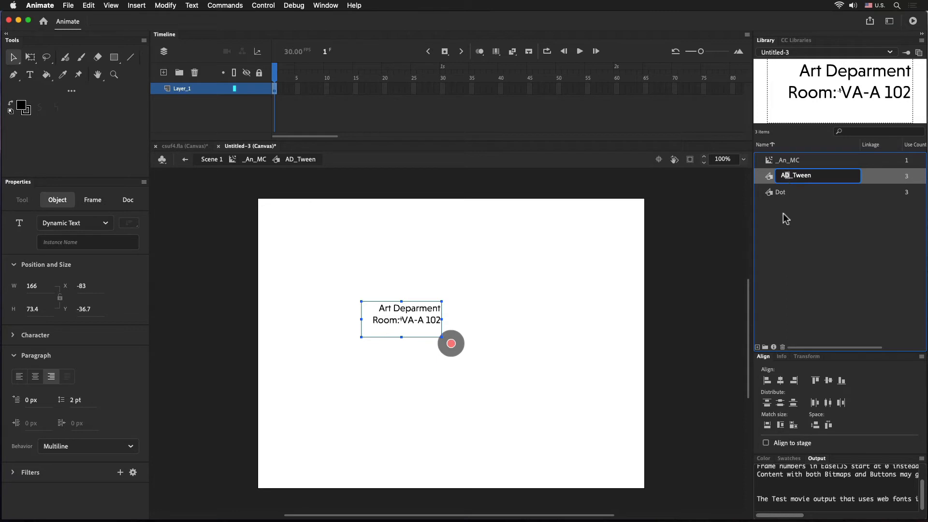
type("n")
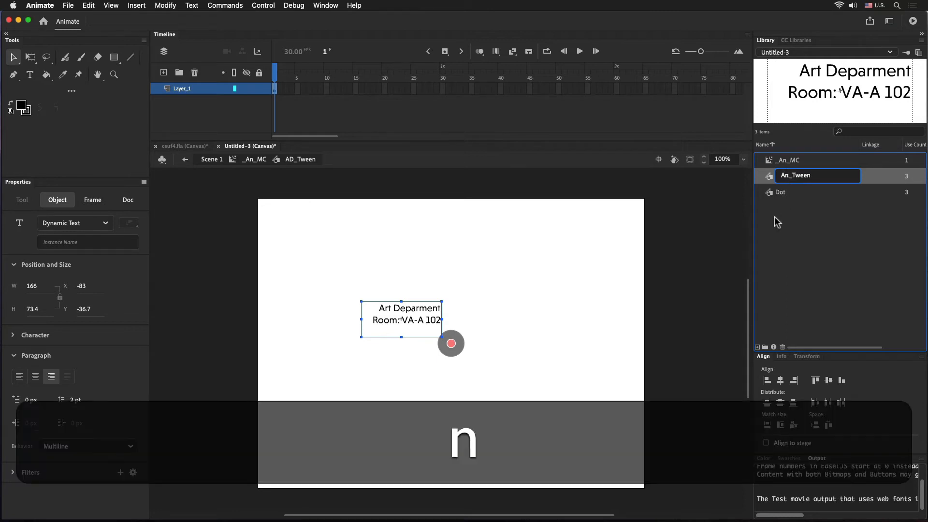
- Change the label's two lines to "Animation" and "Room: VA-E 185, 189", and widen its text box leftward to about 225 px
left_click(391, 320)
double_click(390, 320)
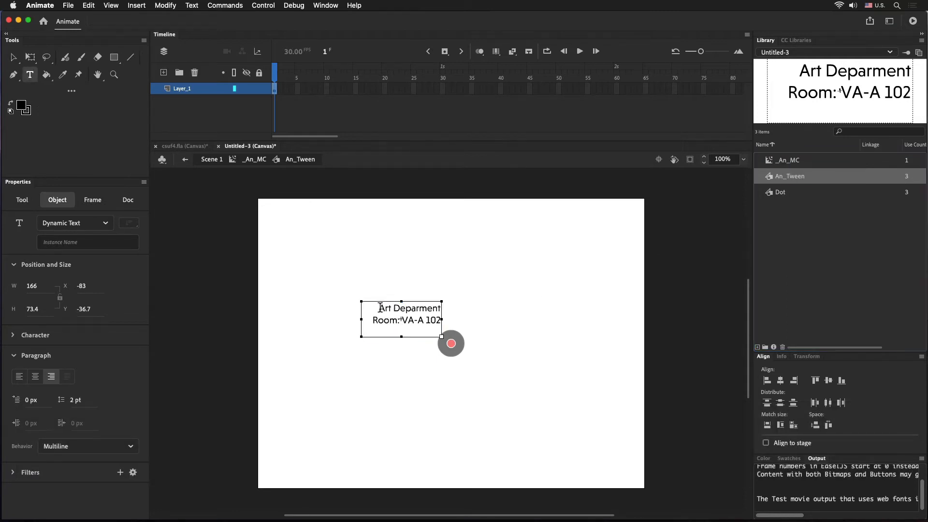
left_click_drag(379, 308, 465, 312)
type("Animation")
left_click_drag(420, 321, 424, 322)
type("E")
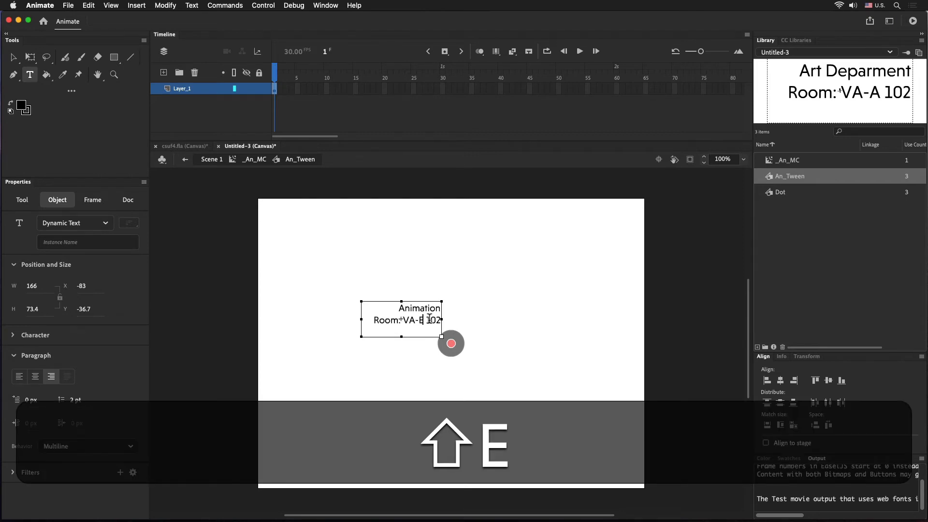
left_click_drag(428, 322, 461, 325)
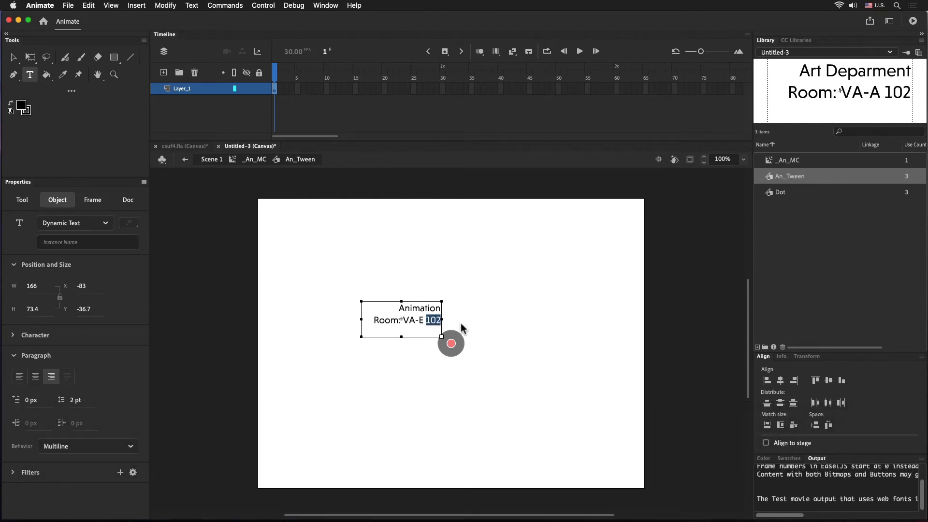
type("185")
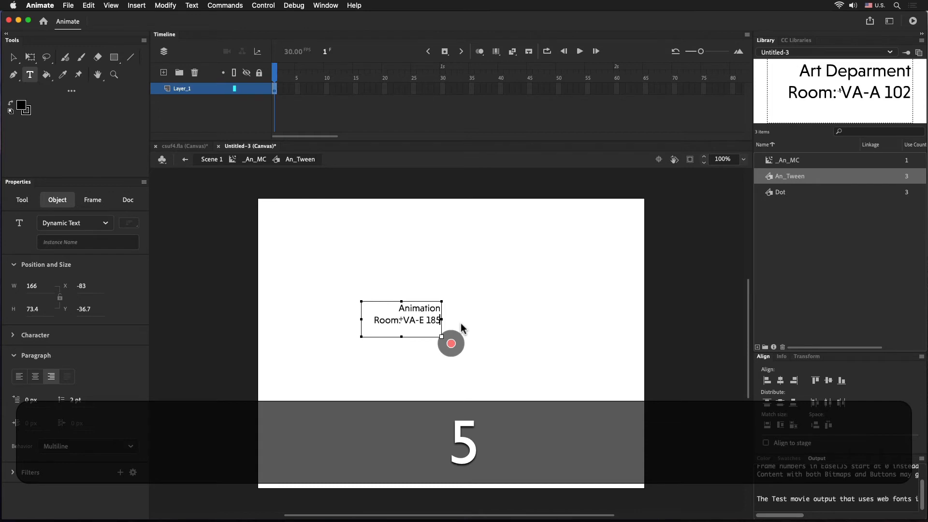
type(", 189")
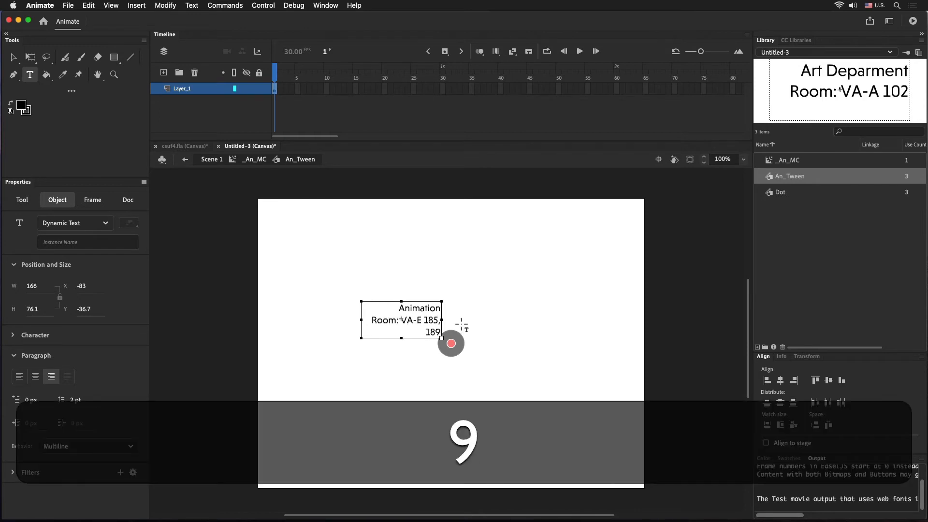
scroll(461, 324, "down", 2)
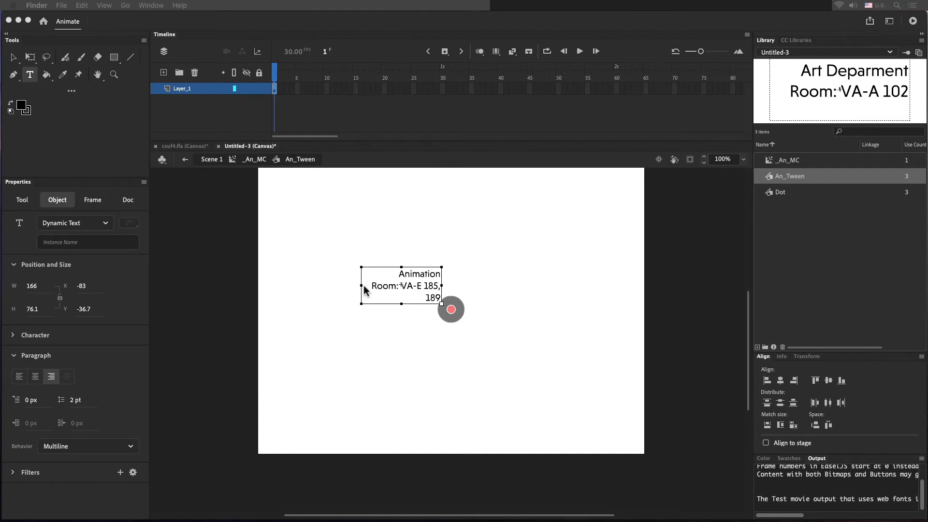
left_click_drag(362, 286, 333, 286)
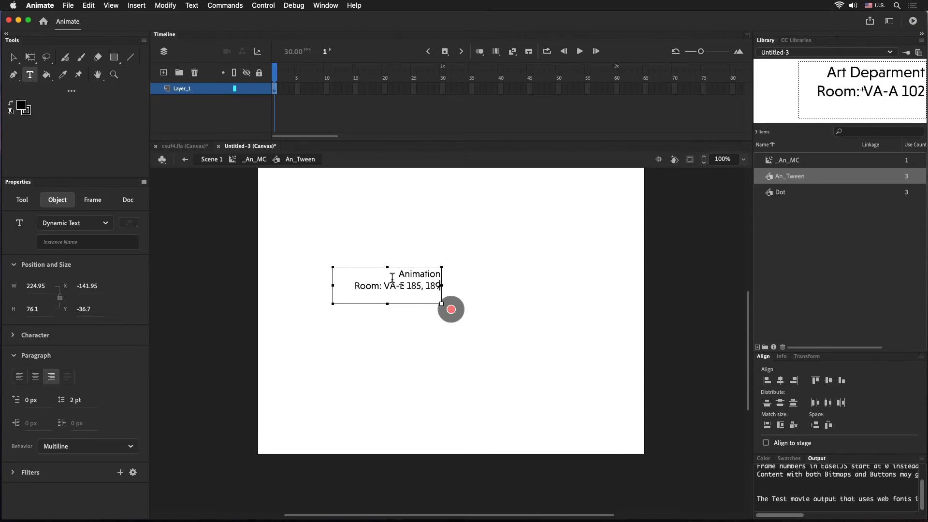
- Move the Animation label just right of the dot, at about X 149, Y 32, and left-align its text
left_click(13, 57)
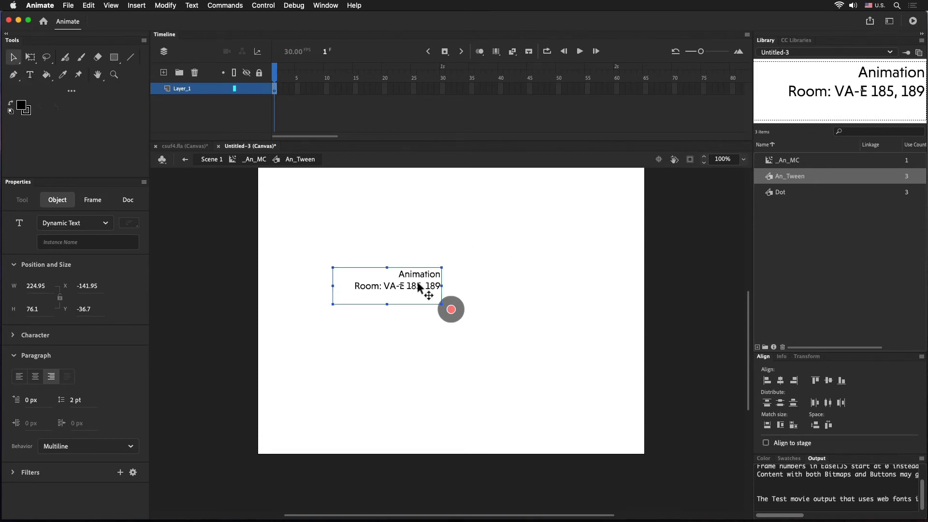
left_click_drag(414, 287, 535, 321)
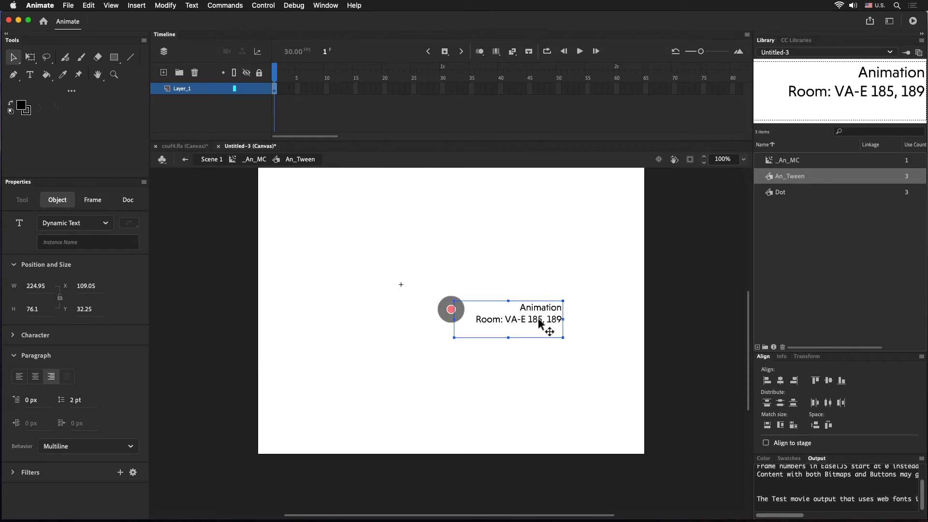
left_click(20, 377)
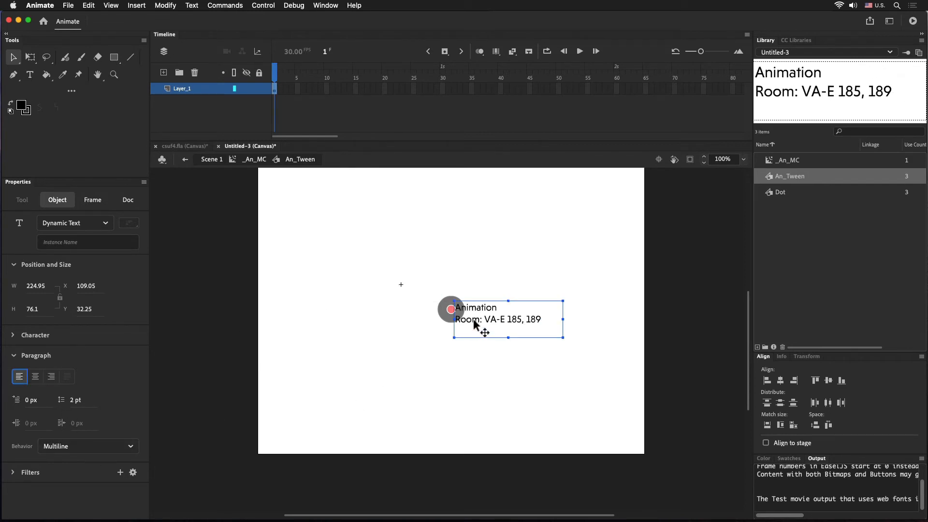
left_click_drag(474, 320, 493, 323)
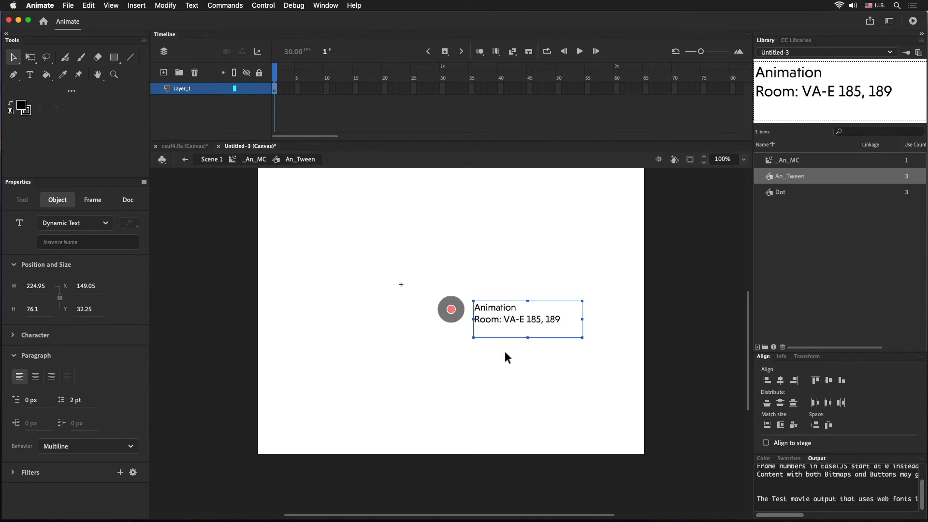
- Copy the _An_MC movie clip from this document's library and paste it into the library of csuf4.fla
left_click(796, 160)
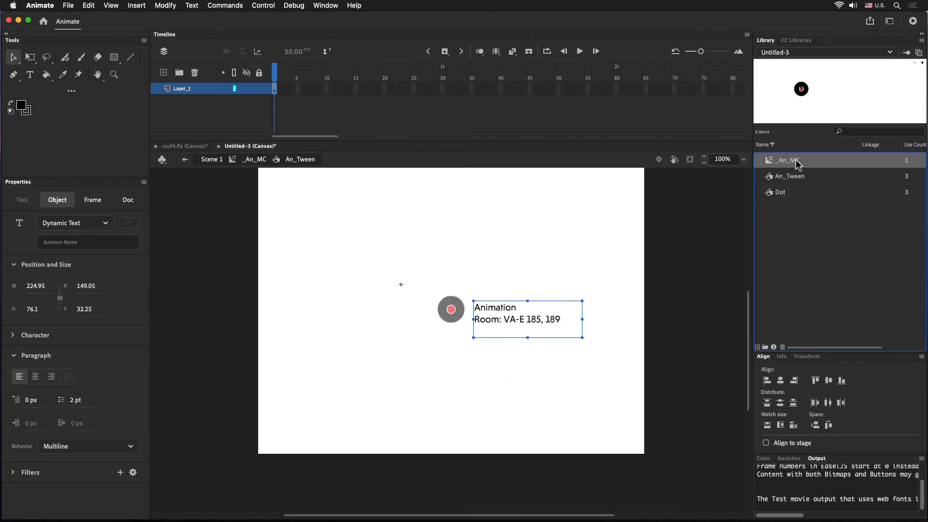
right_click(796, 160)
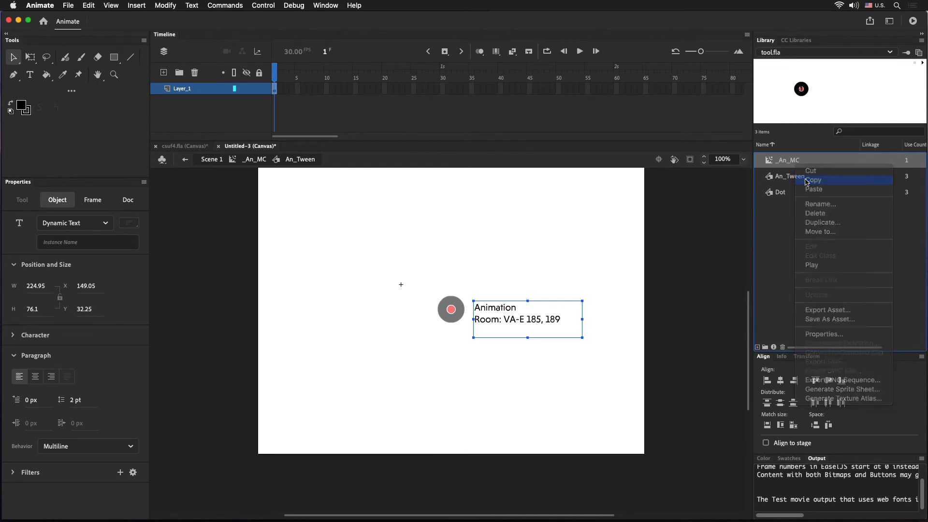
left_click(812, 181)
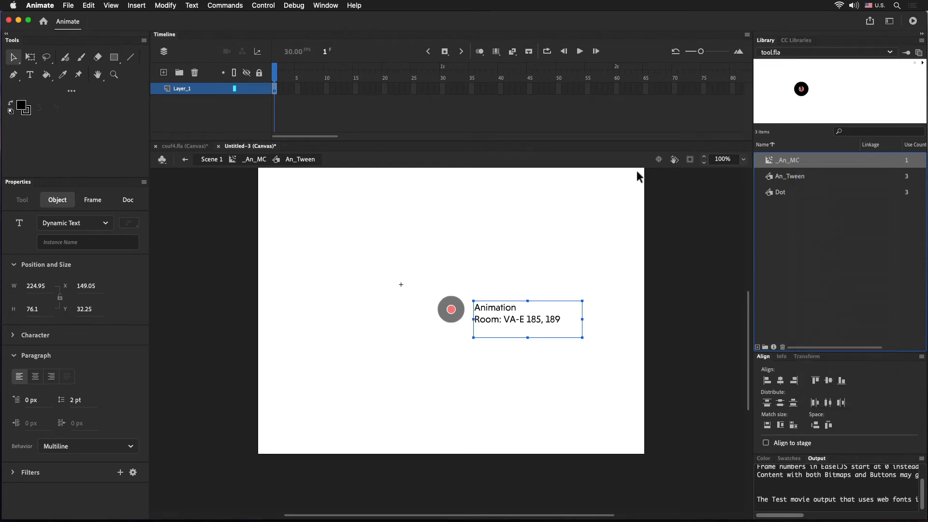
left_click(174, 148)
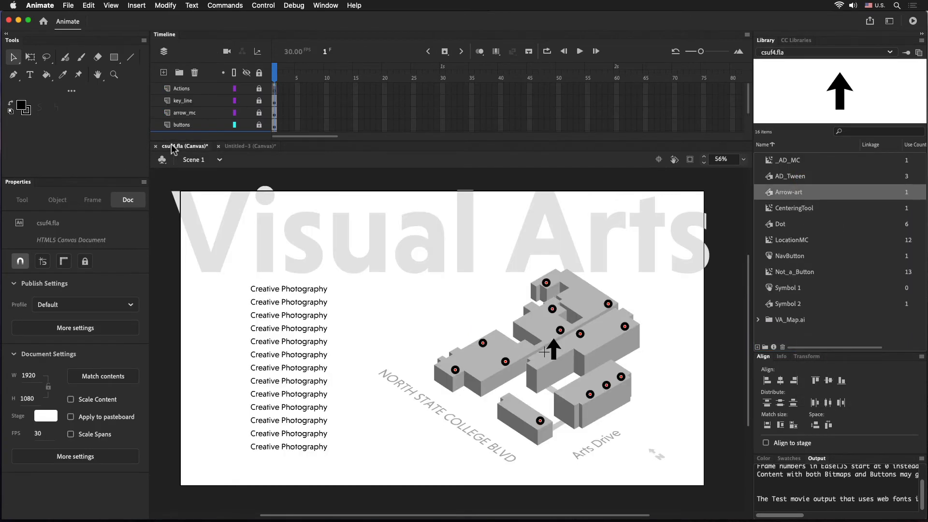
right_click(829, 187)
left_click(782, 213)
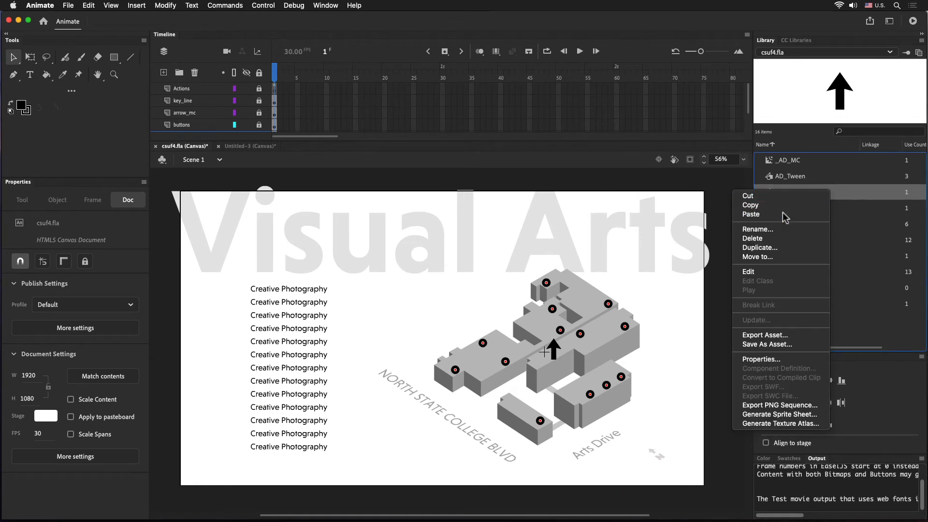
- Swap the symbol of the button0DOT instance, the middle dot on the building near Arts Drive, for _An_MC
left_click(606, 385)
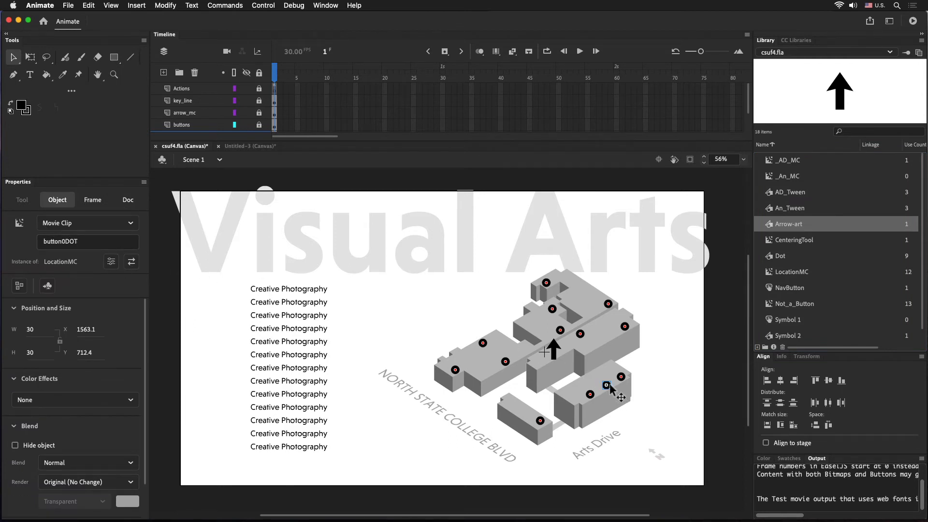
left_click(132, 262)
left_click(428, 196)
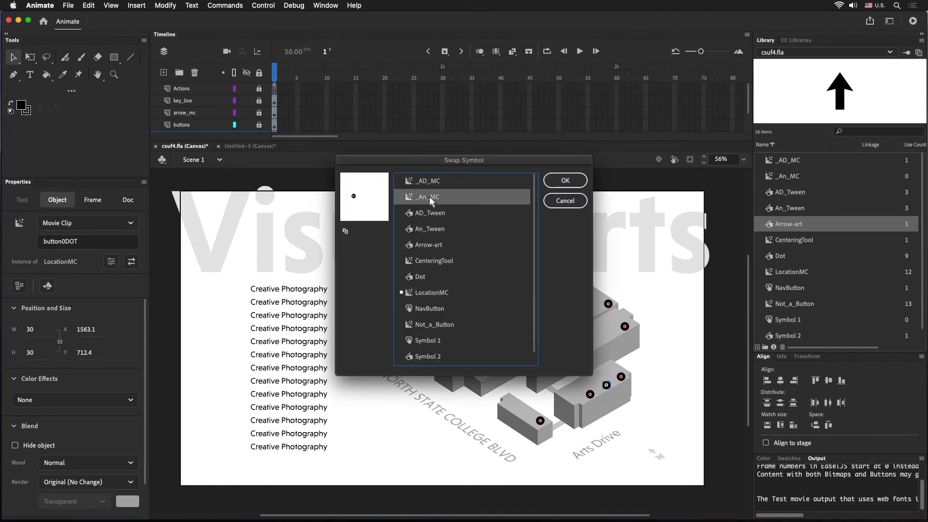
left_click(564, 180)
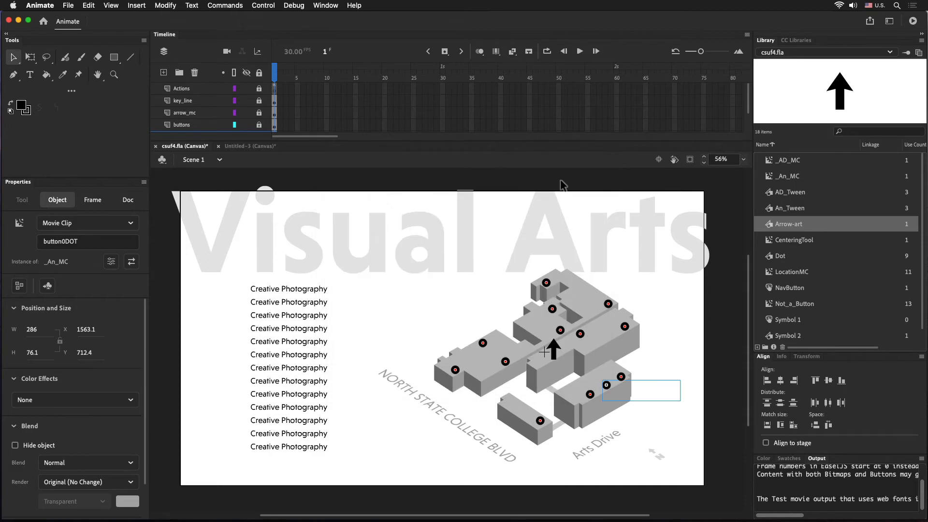
- Test the map movie in the browser by choosing the Animation location, and close the preview
key("super+Return")
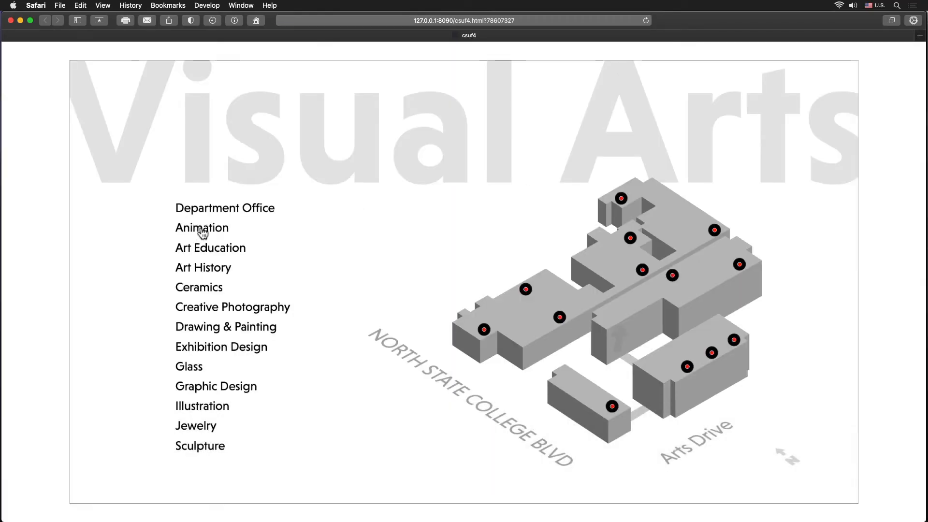
left_click(202, 231)
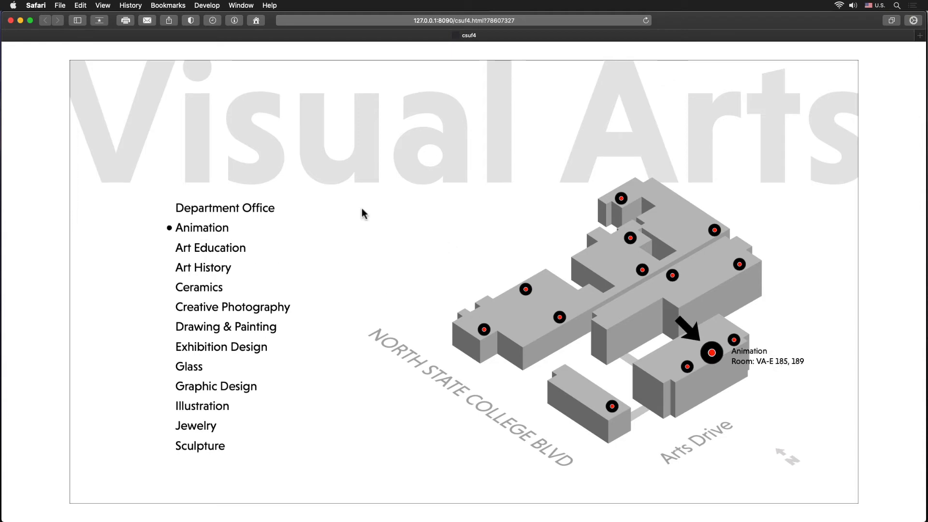
left_click(10, 21)
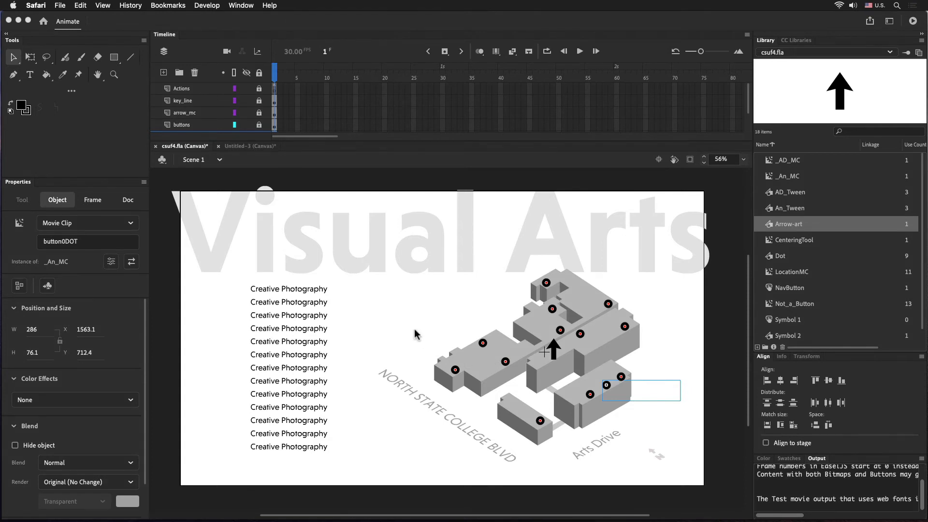
- Rerun the map movie test in the browser, close it and return to the Untitled-3 document
key("super+Return")
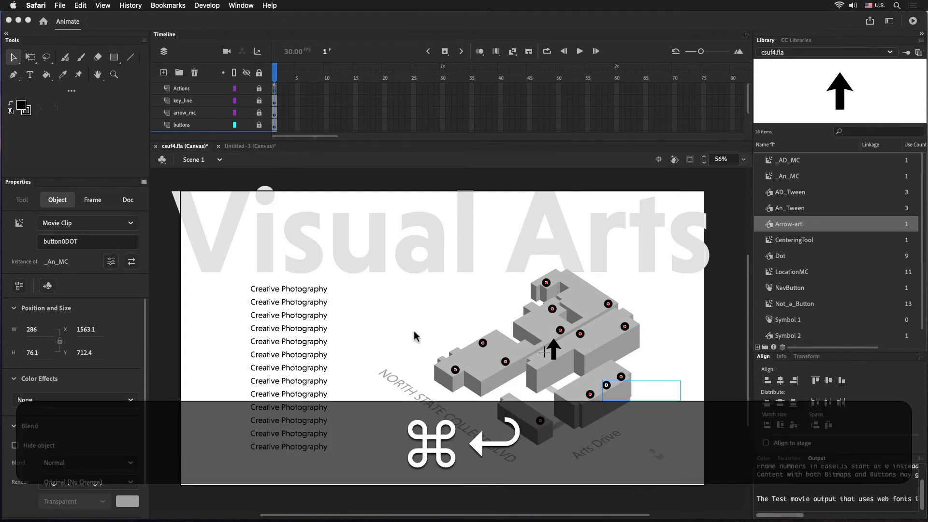
left_click(414, 331)
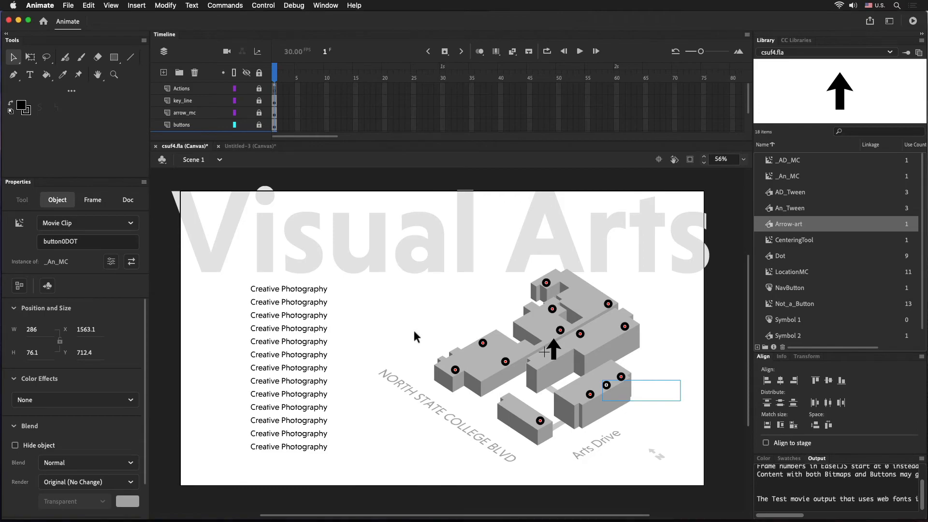
key("super+Return")
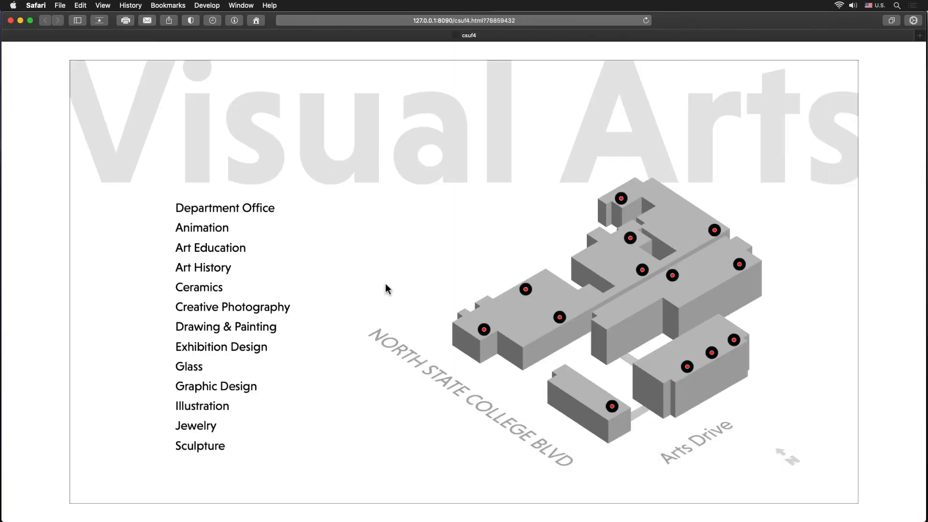
left_click(10, 20)
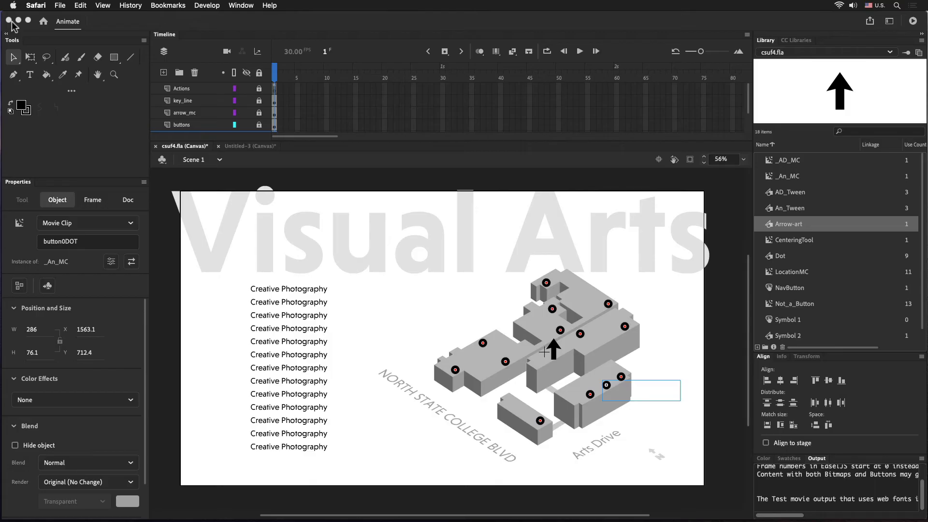
left_click(251, 146)
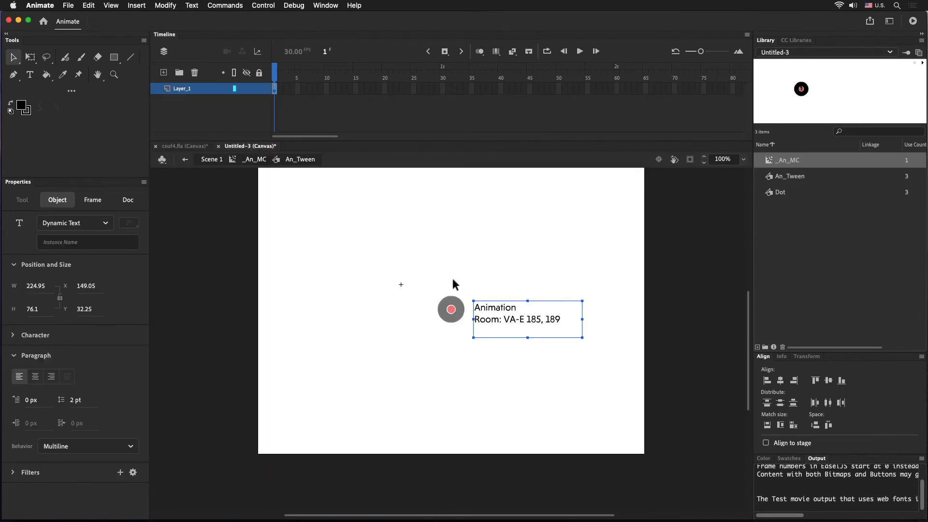
- Save the Untitled-3 document as tool.fla in the snap_45_kiosk folder
key("super+s")
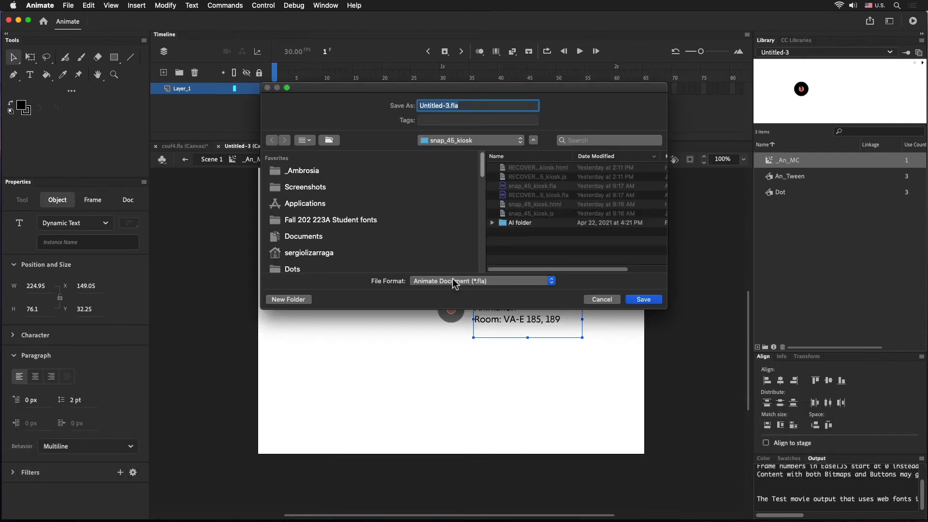
type("tool.")
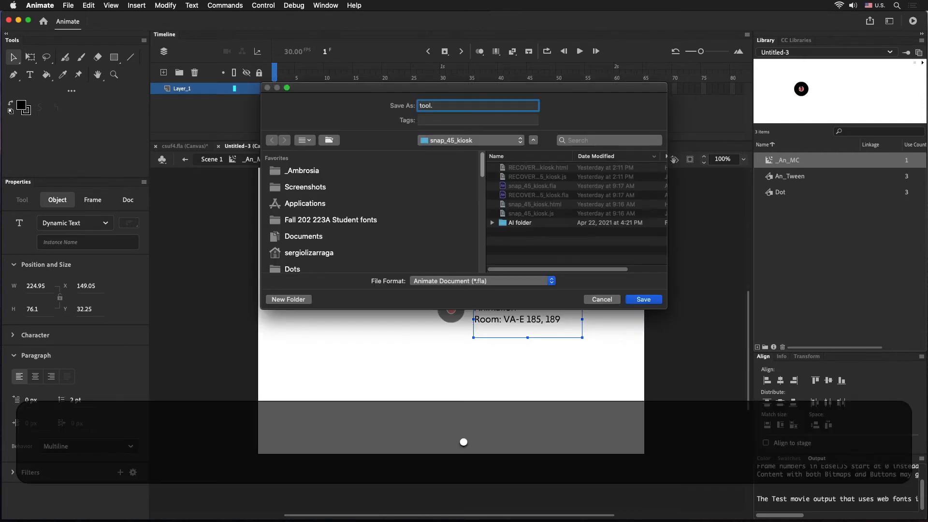
type("fla")
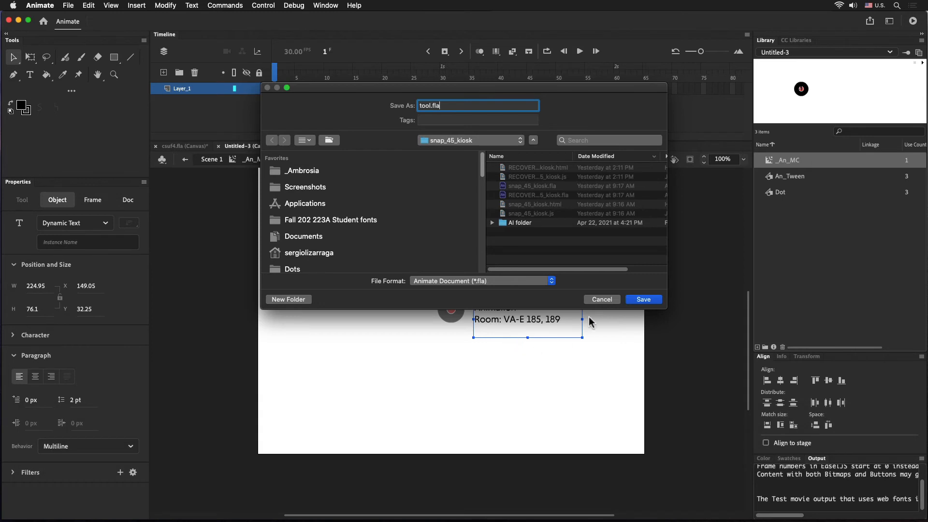
left_click(638, 300)
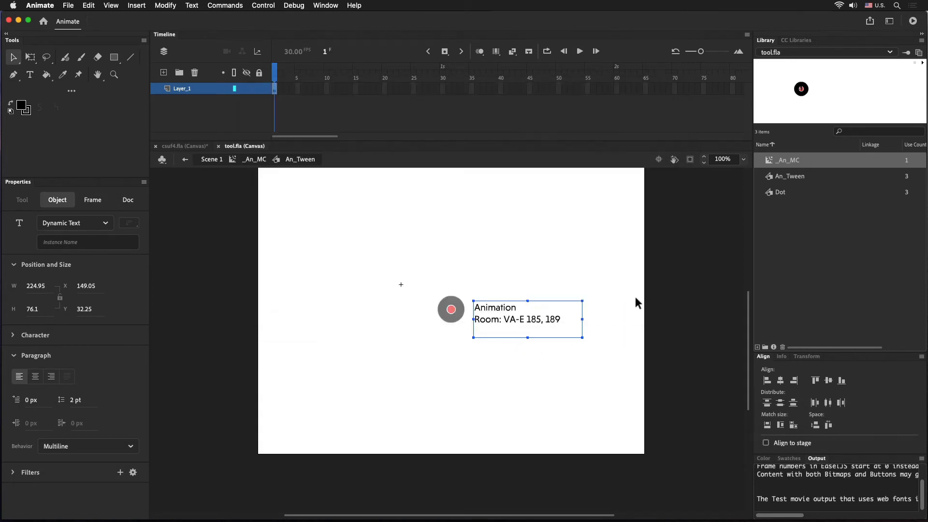
- Rename the library symbols _An_MC to _AE_MC and An_Tween to AE_Tween
double_click(784, 161)
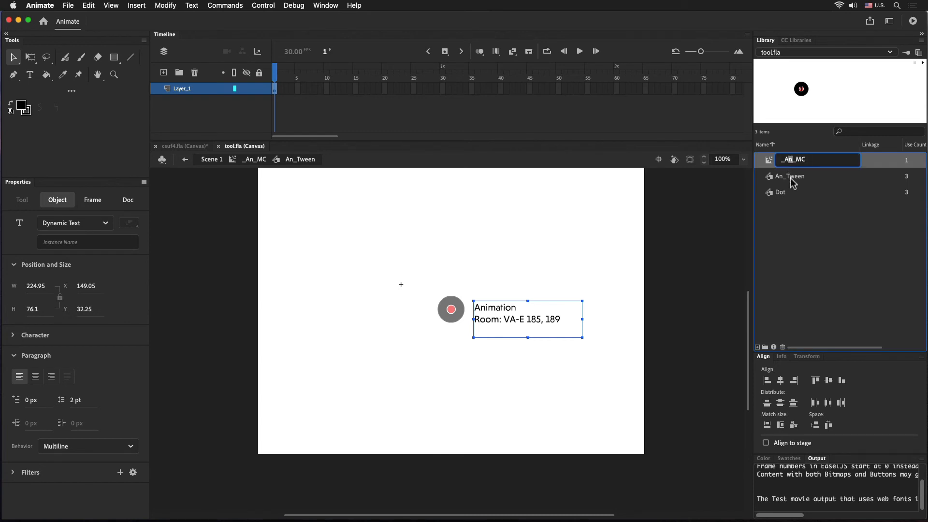
type("E")
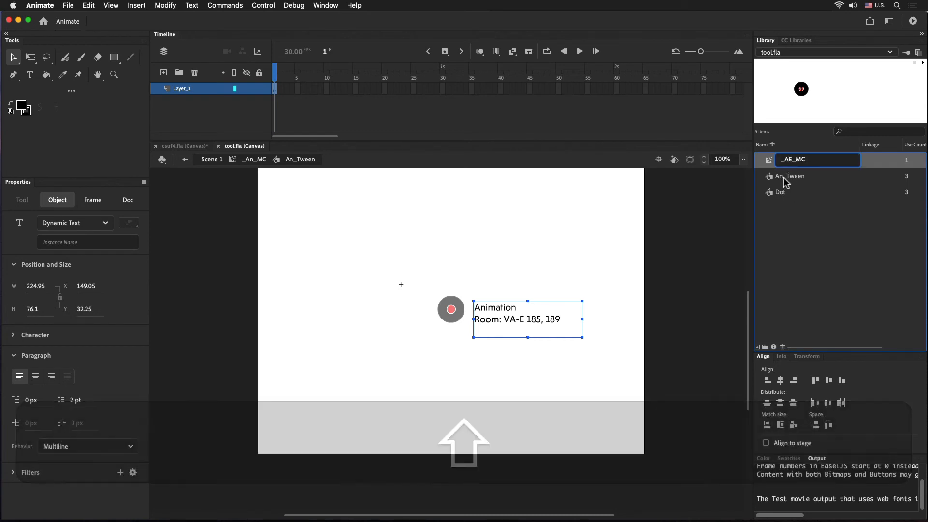
double_click(787, 179)
left_click(786, 179)
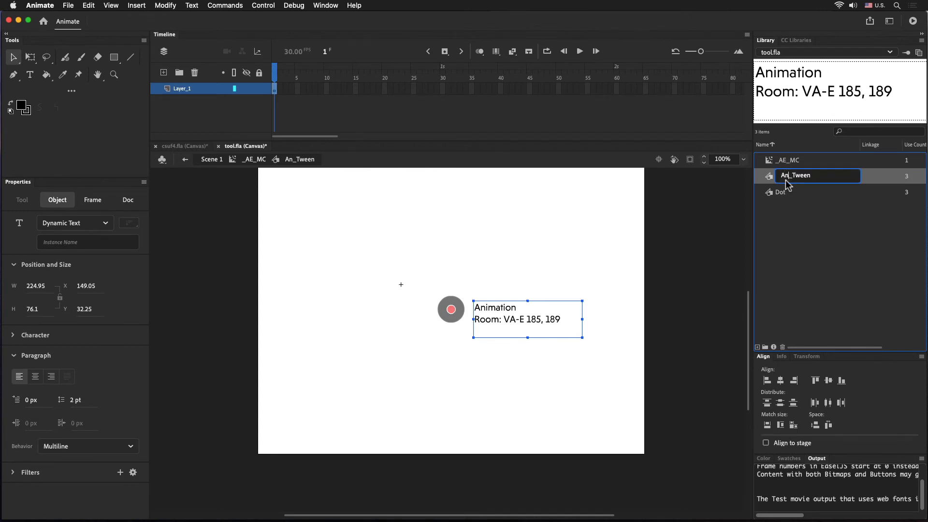
key("shift+BackSpace")
type("E")
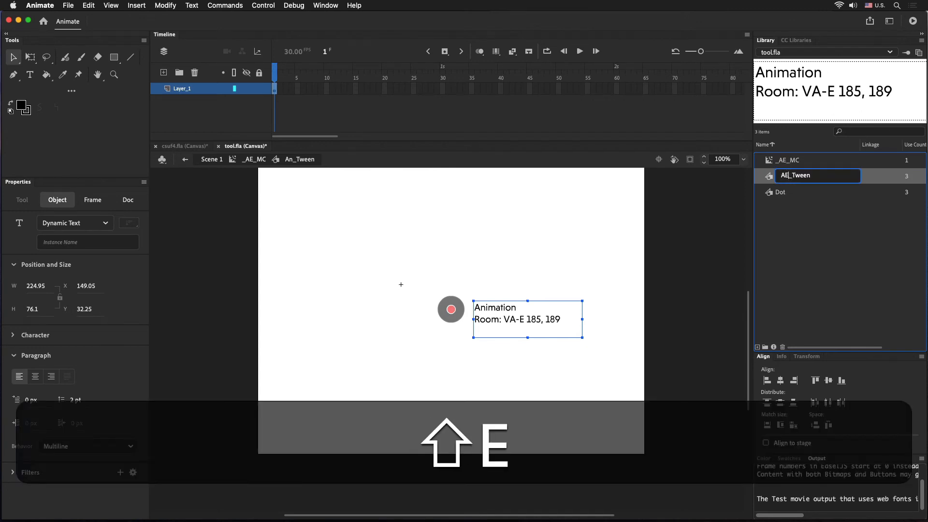
left_click(786, 212)
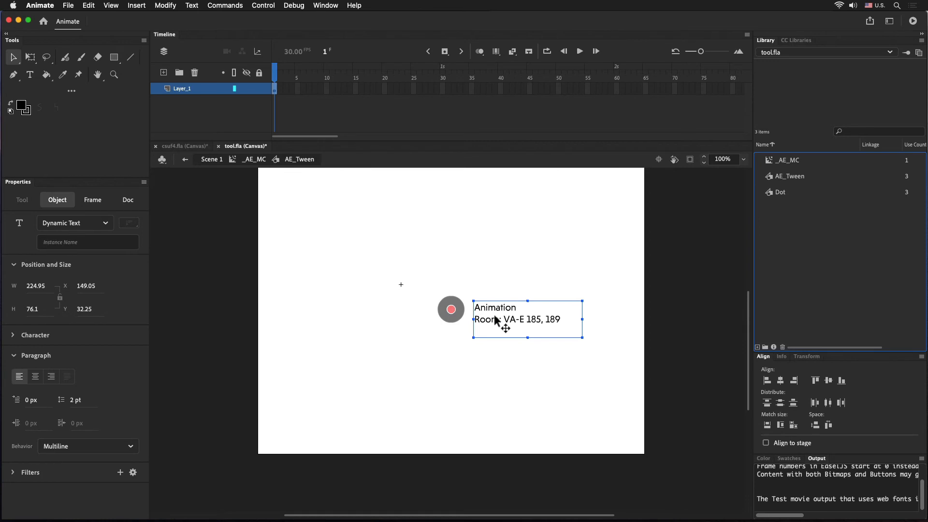
- Change the label text beside the dot to "Art Education" with "Room: VA-D 181" on the second line
double_click(496, 320)
left_click_drag(519, 306, 464, 307)
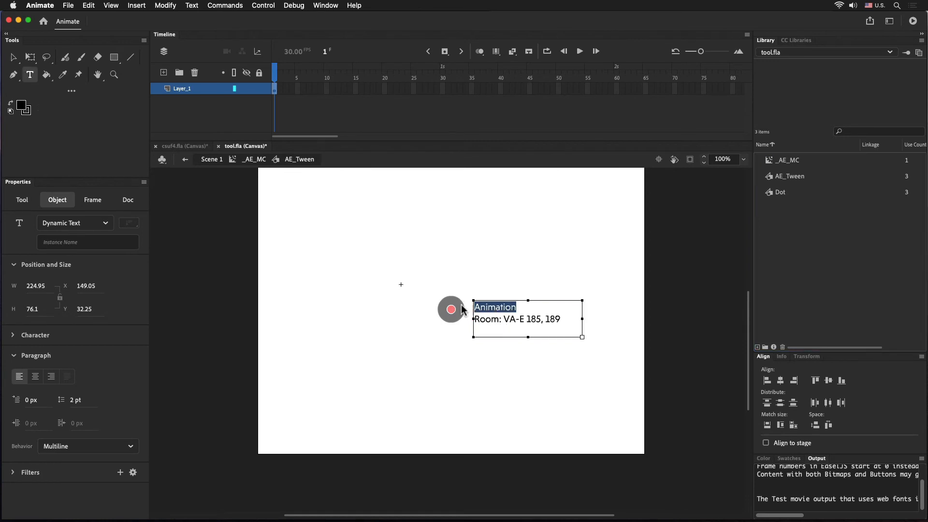
type("Art Ed")
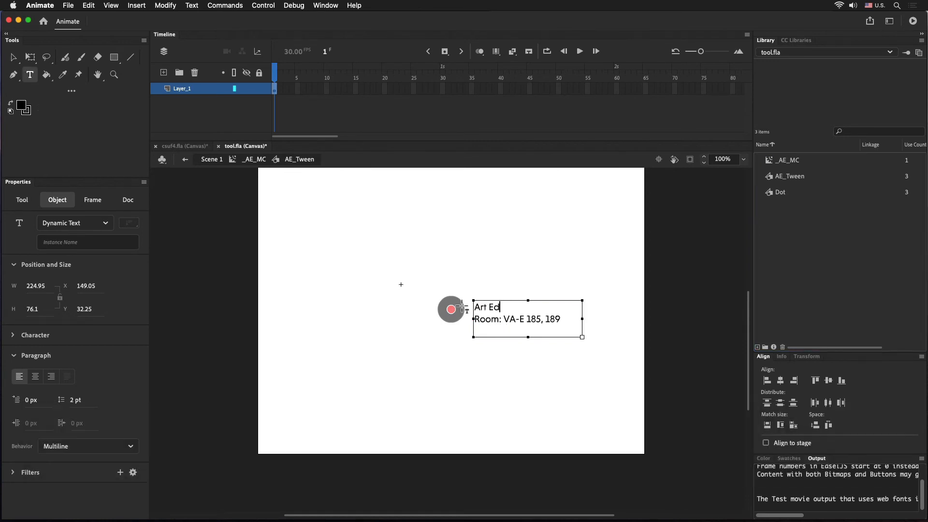
type("ucation")
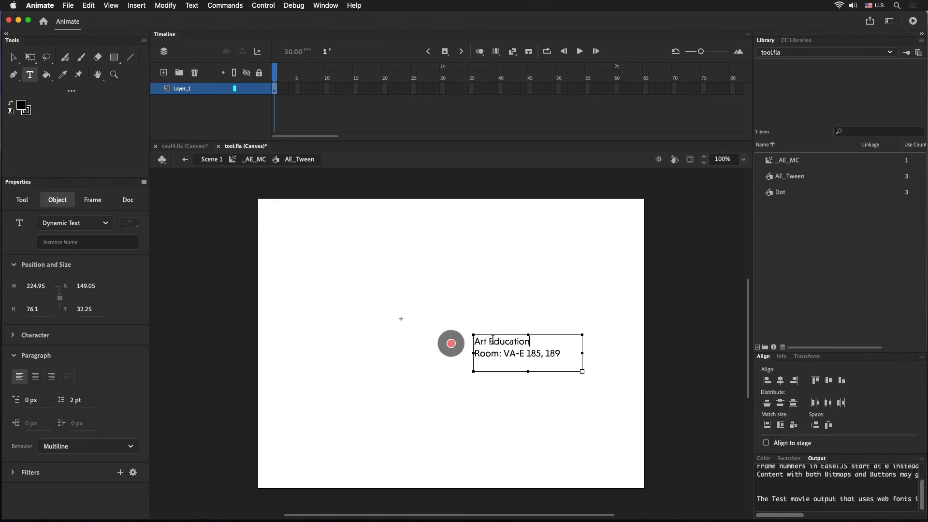
left_click_drag(520, 353, 528, 355)
type("D")
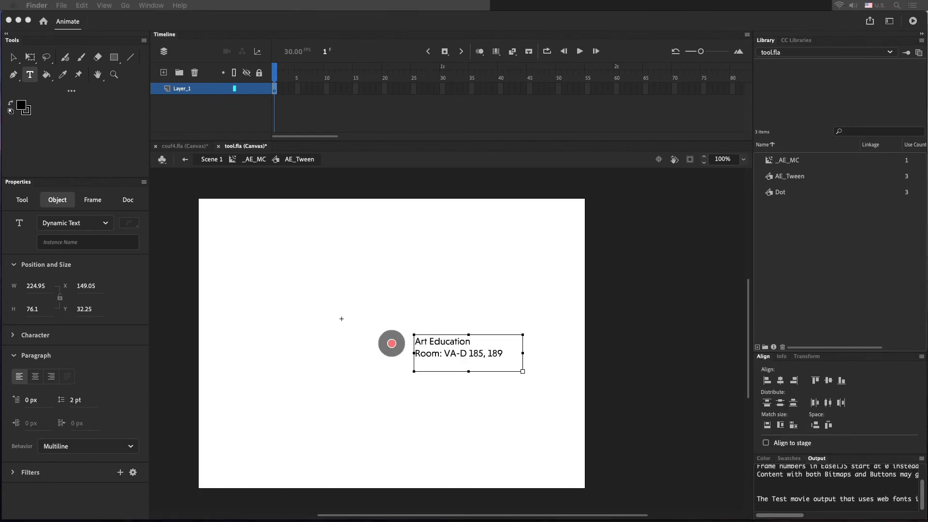
left_click(489, 351)
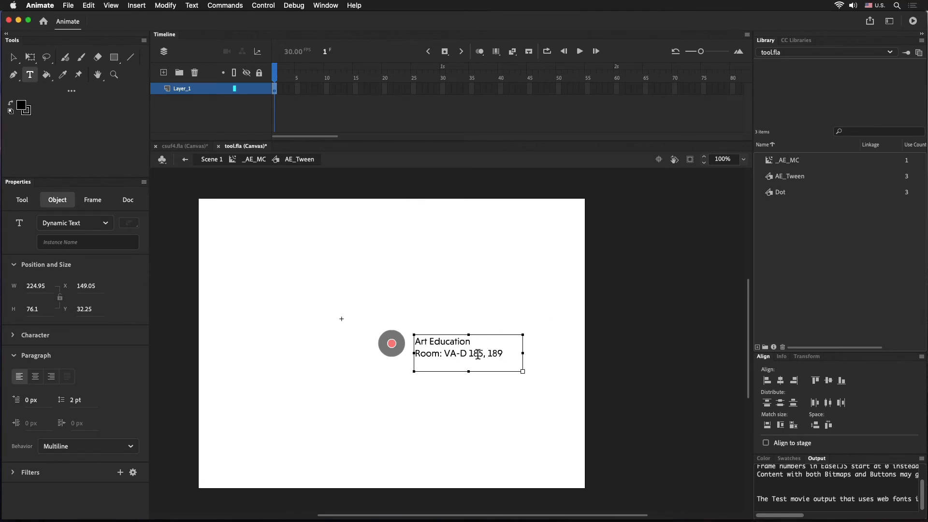
left_click_drag(477, 355, 524, 355)
type("1")
- Move the Art Education label slightly up and farther right from the dot, and deselect it
left_click(13, 58)
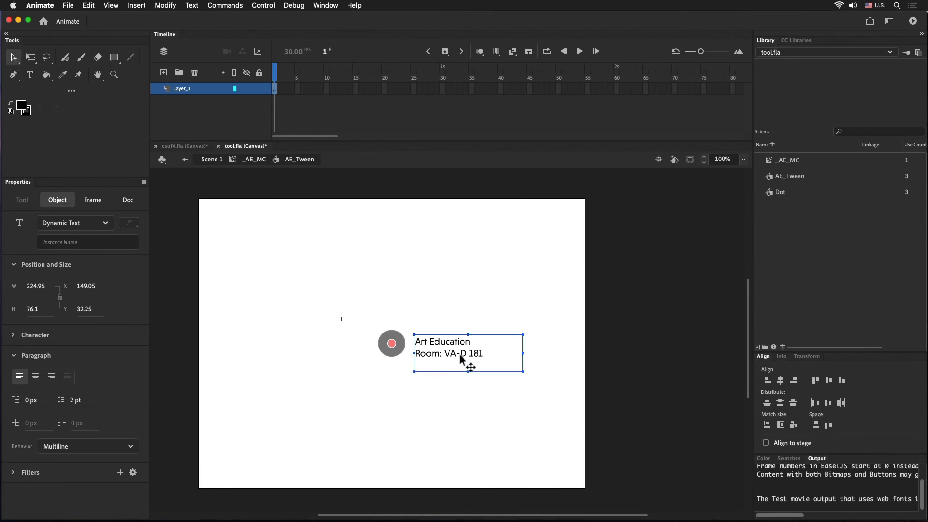
left_click_drag(456, 347, 469, 338)
left_click(448, 395)
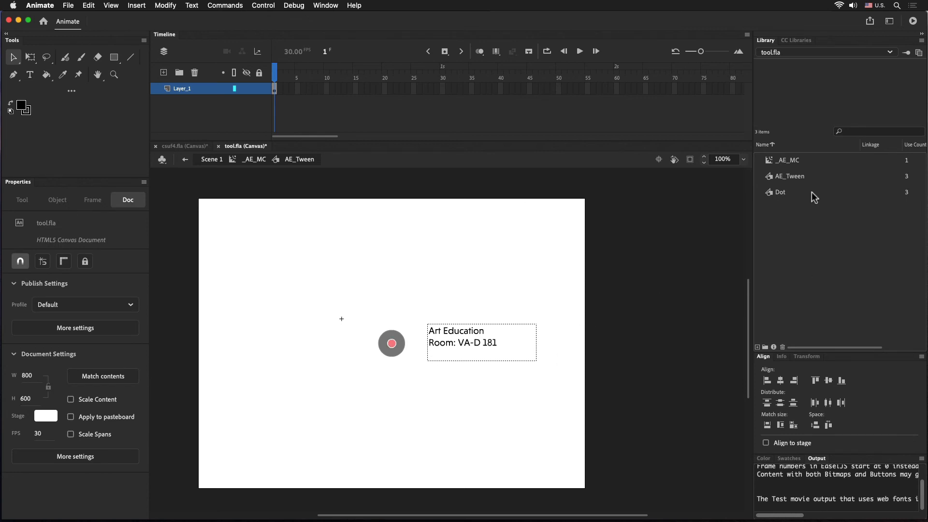
- Copy the _AE_MC movie clip from this library and paste it into the library of csuf4.fla
left_click(784, 161)
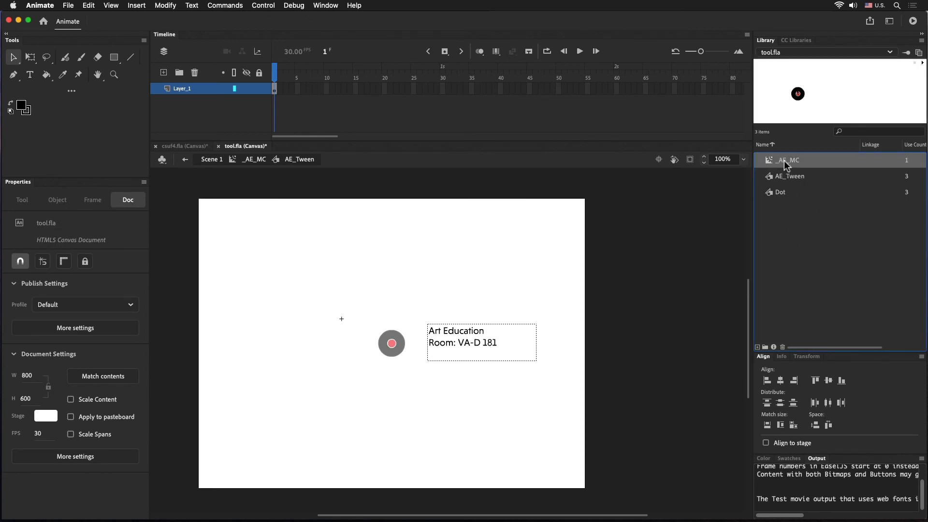
right_click(784, 161)
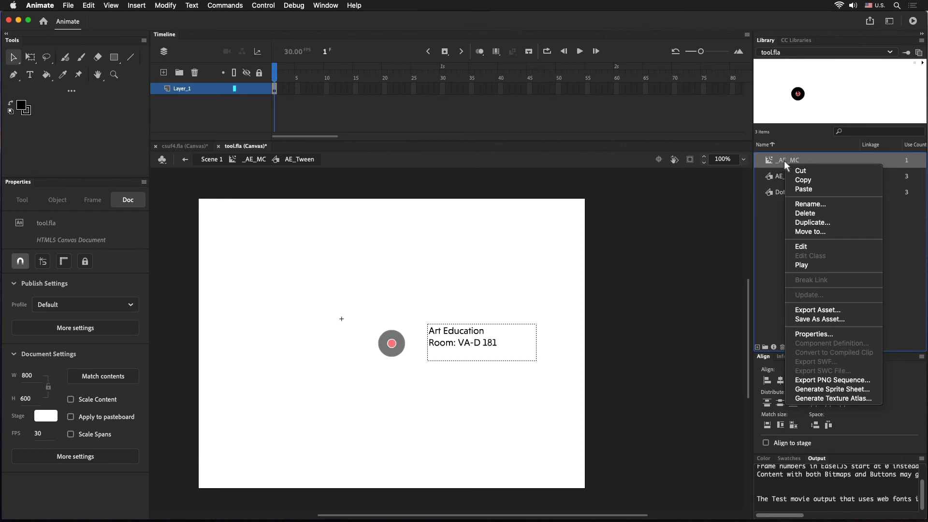
left_click(802, 179)
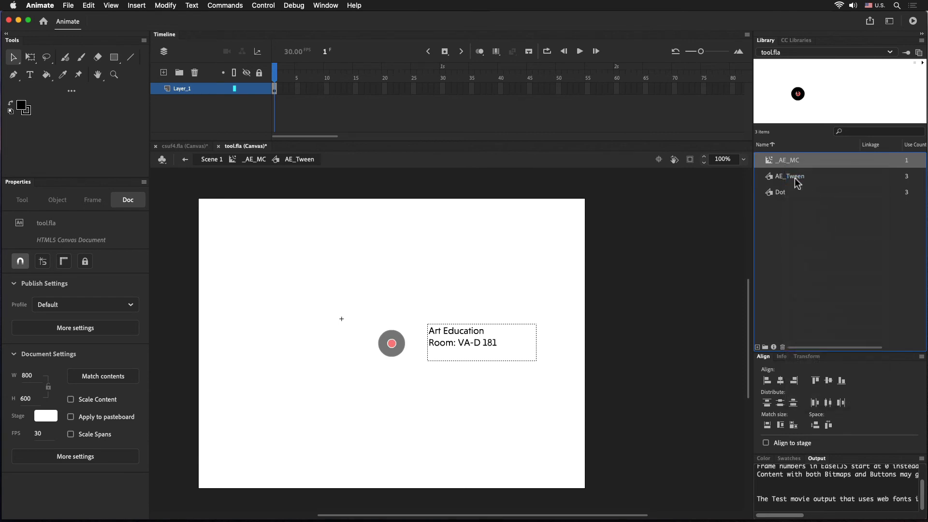
left_click(194, 148)
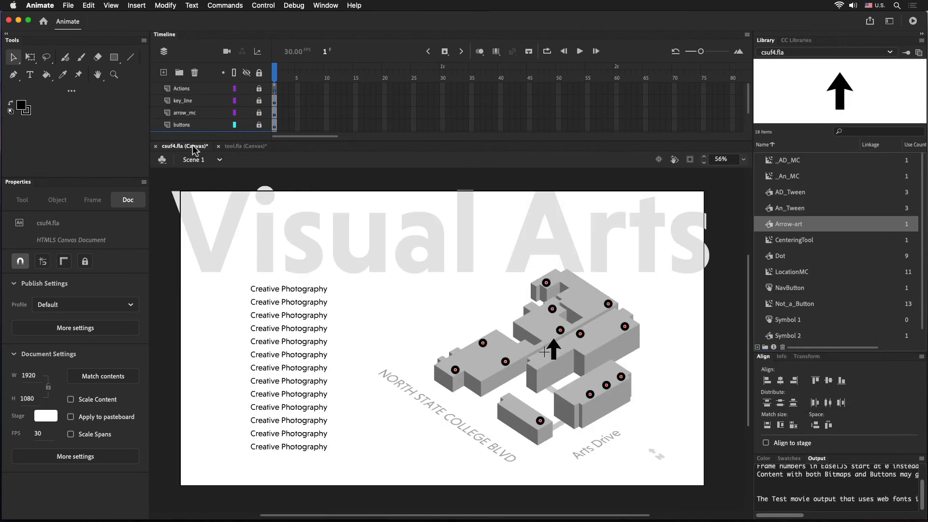
right_click(844, 178)
left_click(810, 208)
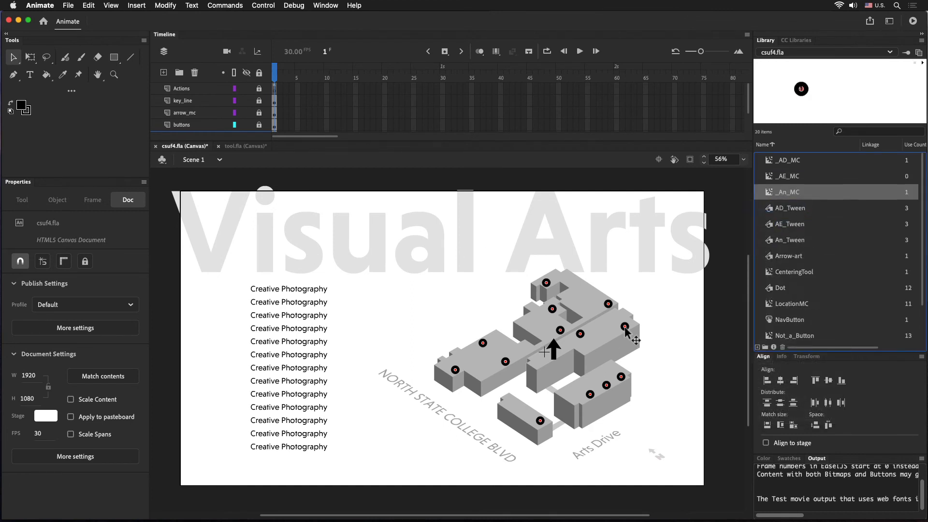
- Swap the symbol of the button1DOT instance, the dot near the east end of the long building, for _AE_MC
left_click(625, 327)
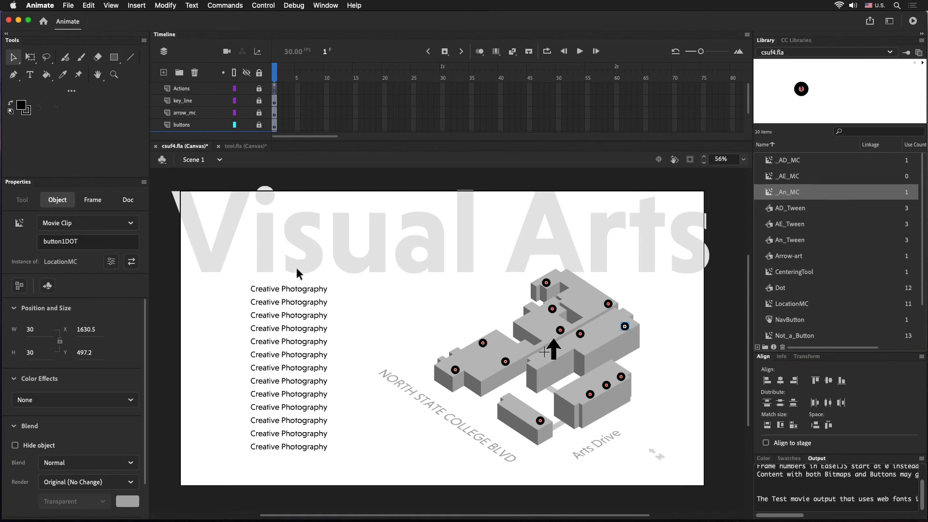
left_click(135, 264)
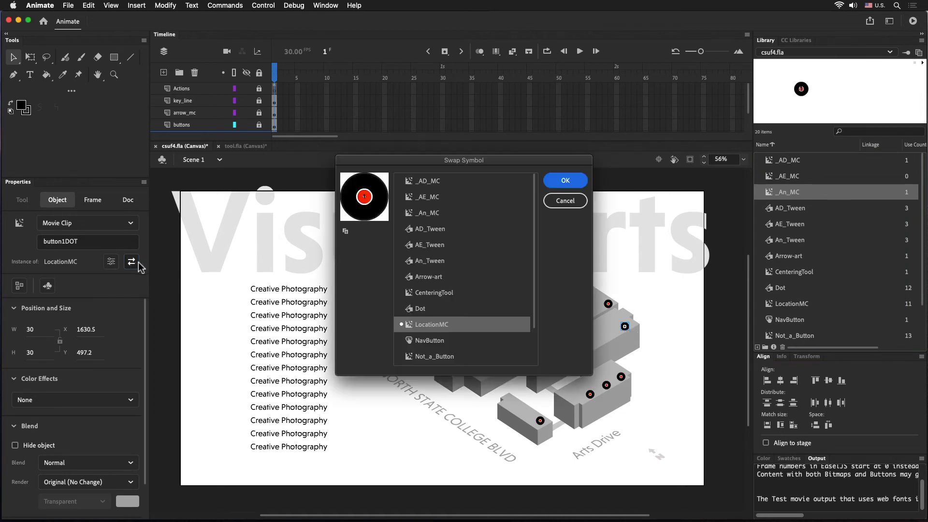
left_click(435, 200)
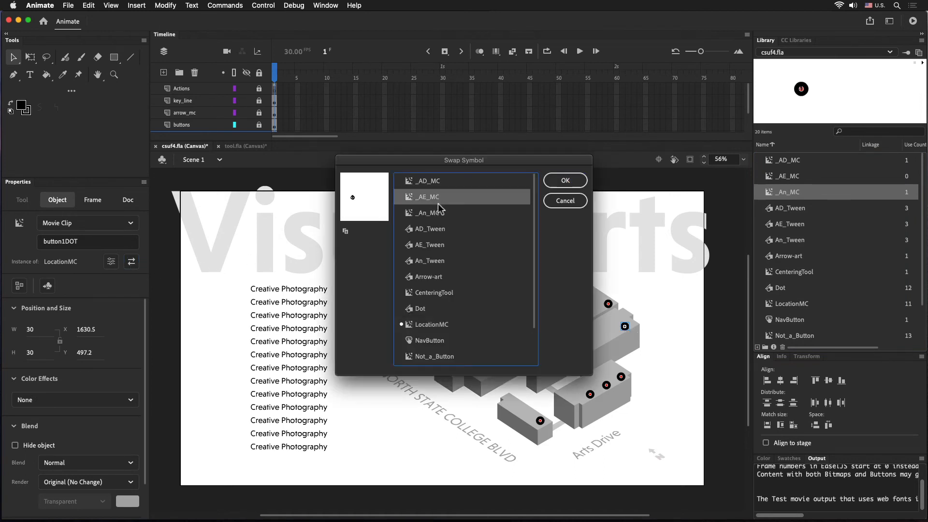
left_click(575, 185)
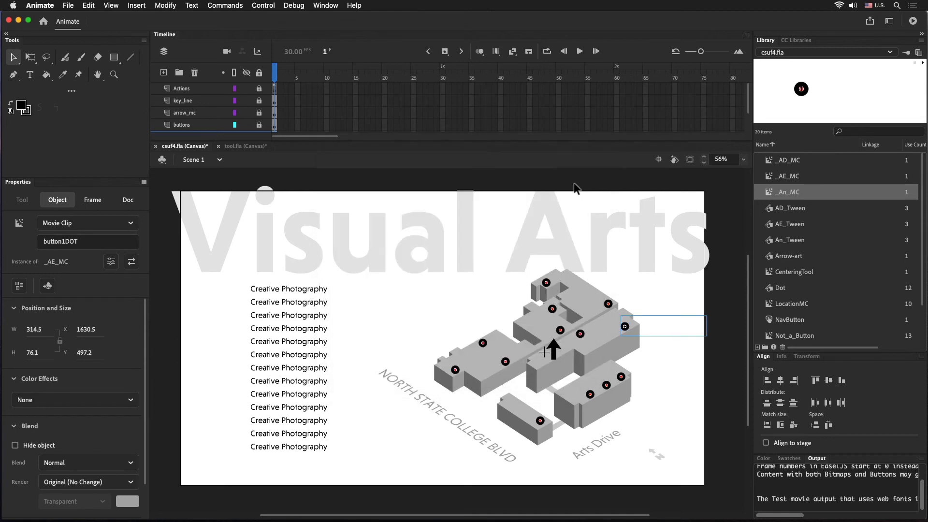
- Test the map movie in the browser with the Art Education, Animation and Department Office locations, and close the preview
key("cmd+Return")
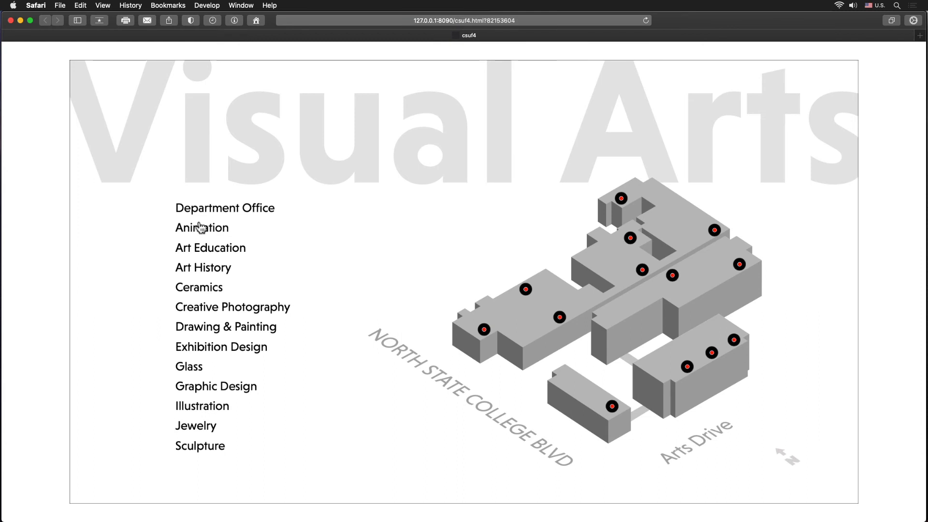
left_click(203, 253)
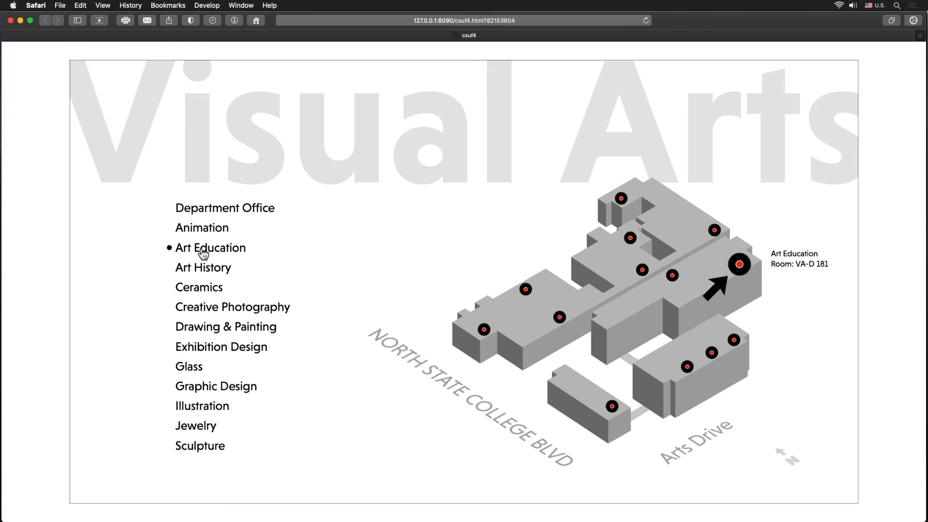
left_click(210, 233)
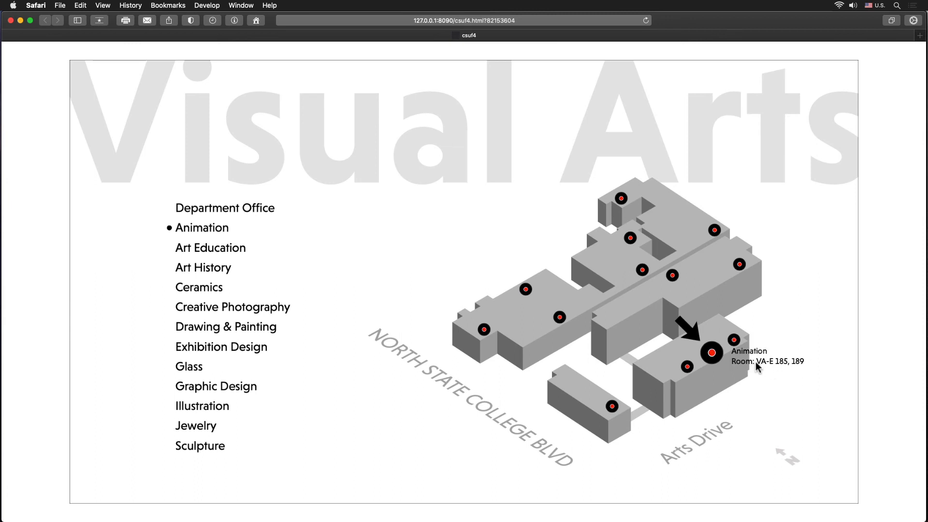
left_click(238, 253)
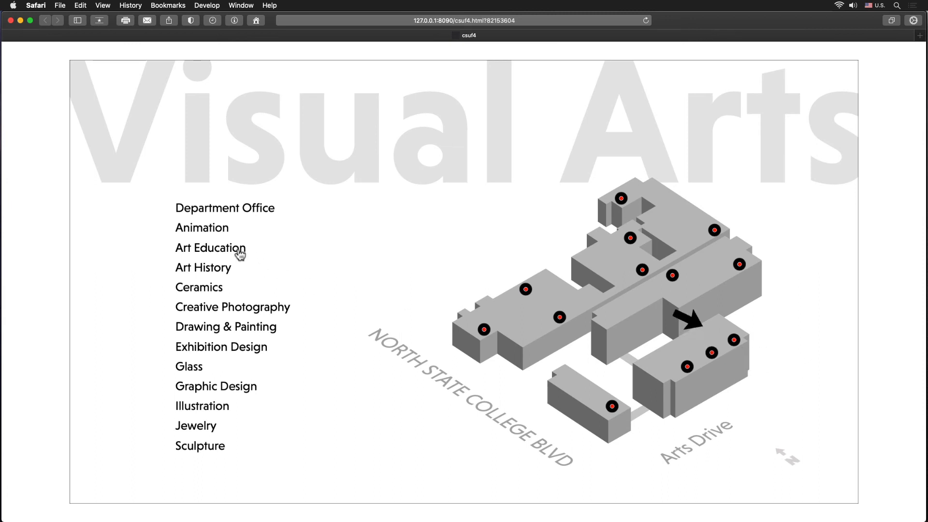
left_click(217, 213)
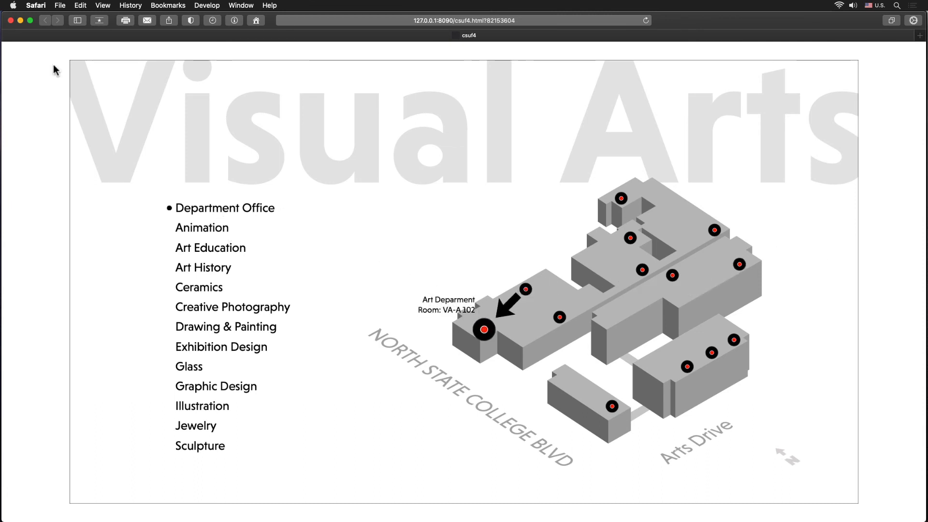
left_click(10, 20)
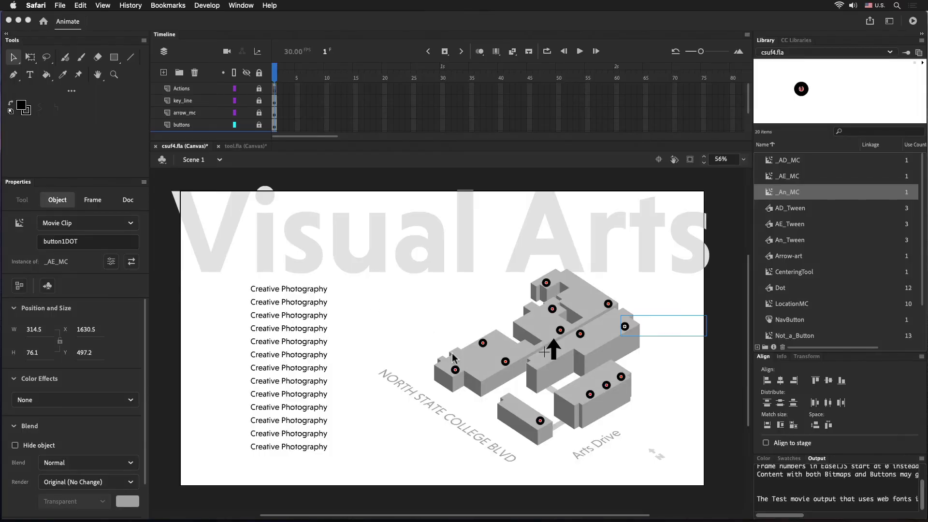
- Move the Art Department label text inside the AD_Tween symbol up and left, away from its dot, to about X -136, Y -56.7
left_click(457, 374)
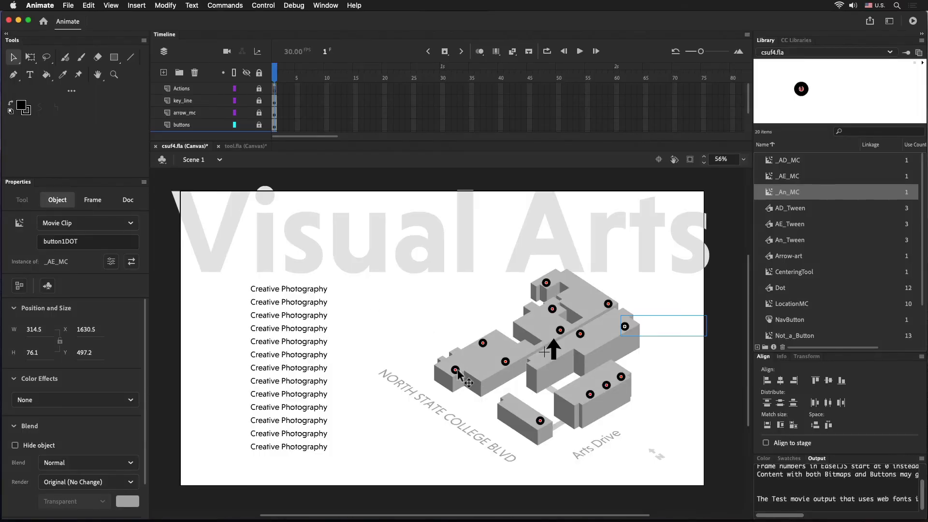
double_click(457, 369)
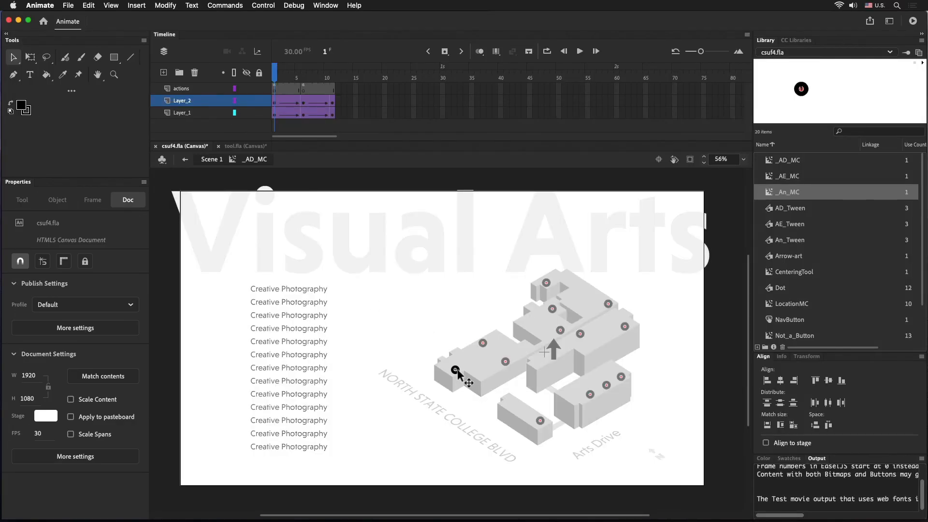
left_click(304, 104)
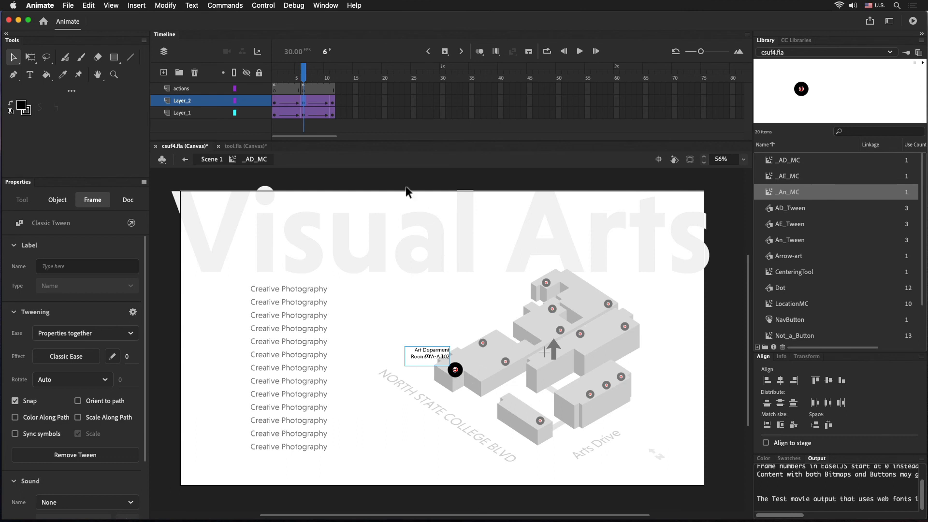
double_click(442, 355)
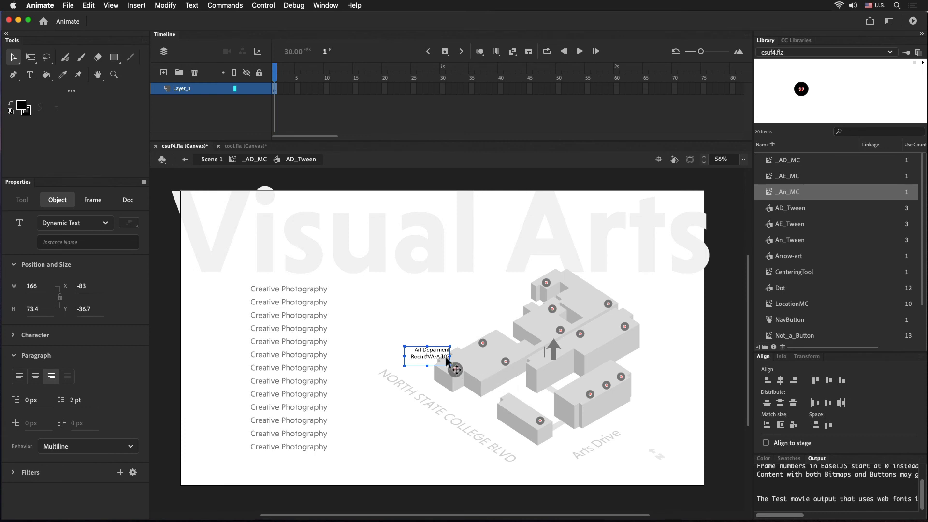
left_click_drag(446, 359, 433, 351)
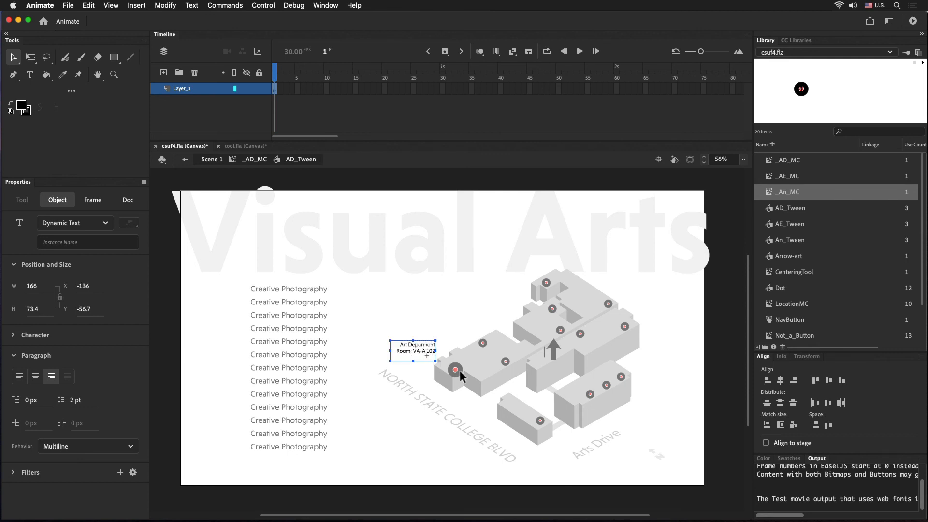
- Check the repositioned Art Department label across the fade frames of _AD_MC, and reopen the AD_Tween symbol
left_click(250, 160)
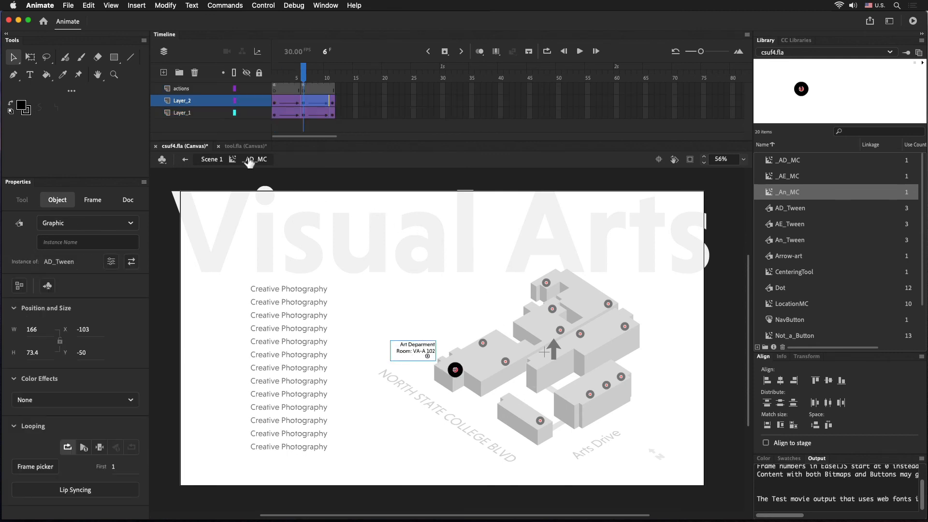
left_click(305, 78)
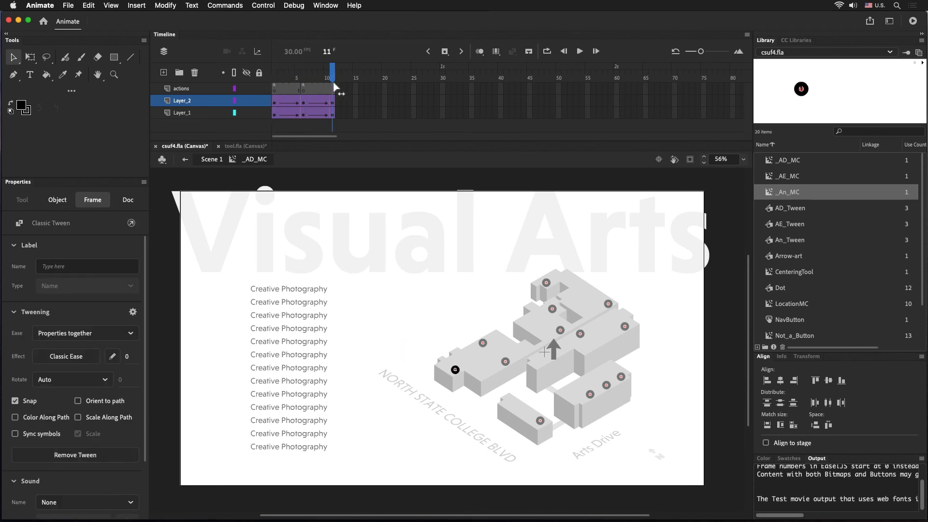
mouse_move(299, 83)
left_mouse_down()
mouse_move(275, 84)
mouse_move(338, 87)
mouse_move(293, 88)
mouse_move(303, 88)
left_mouse_up()
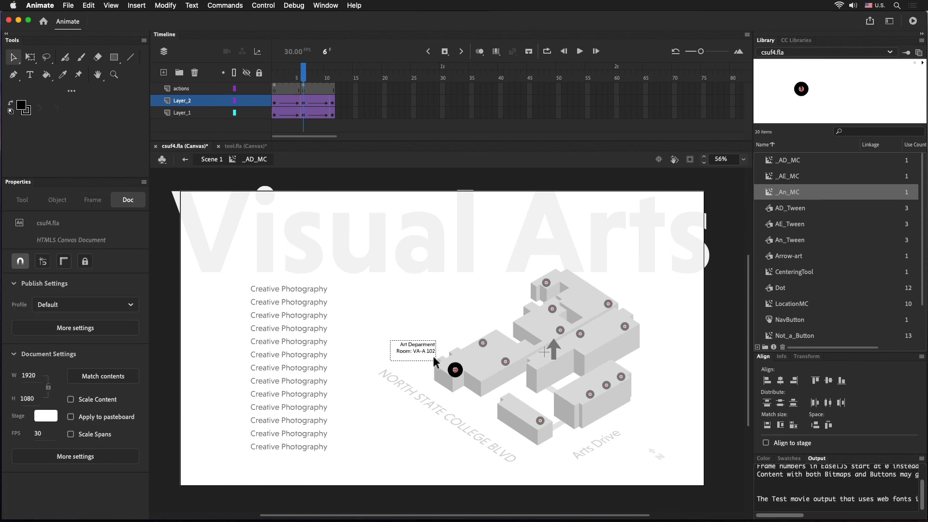
double_click(421, 347)
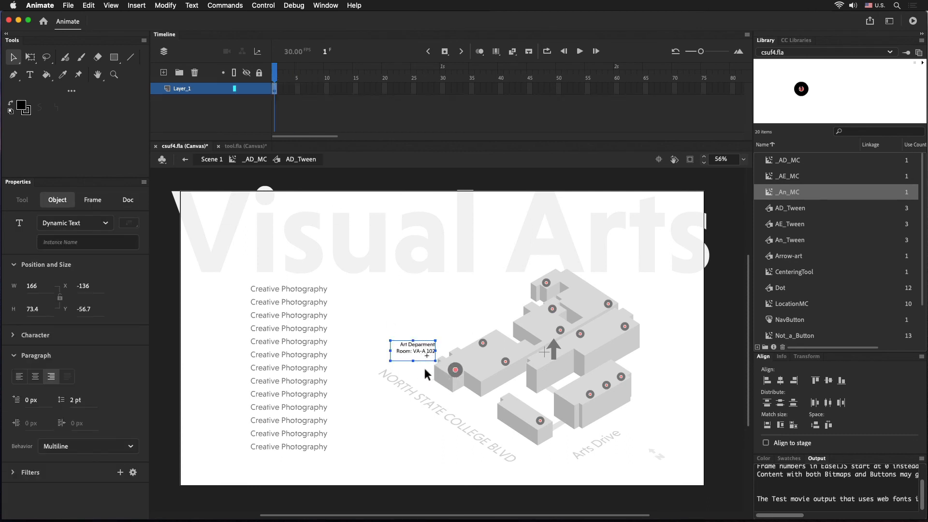
- Test the map movie in the browser with the Department Office location
key("super+Return")
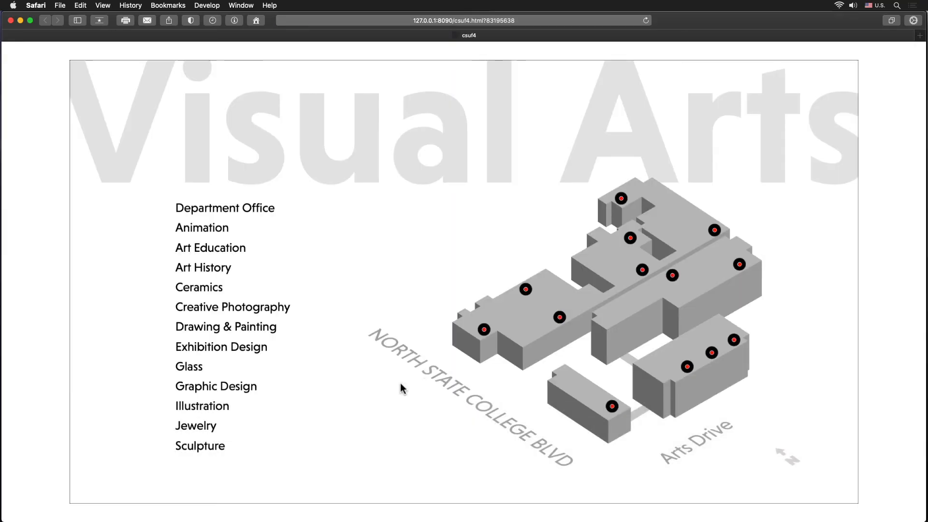
left_click(228, 214)
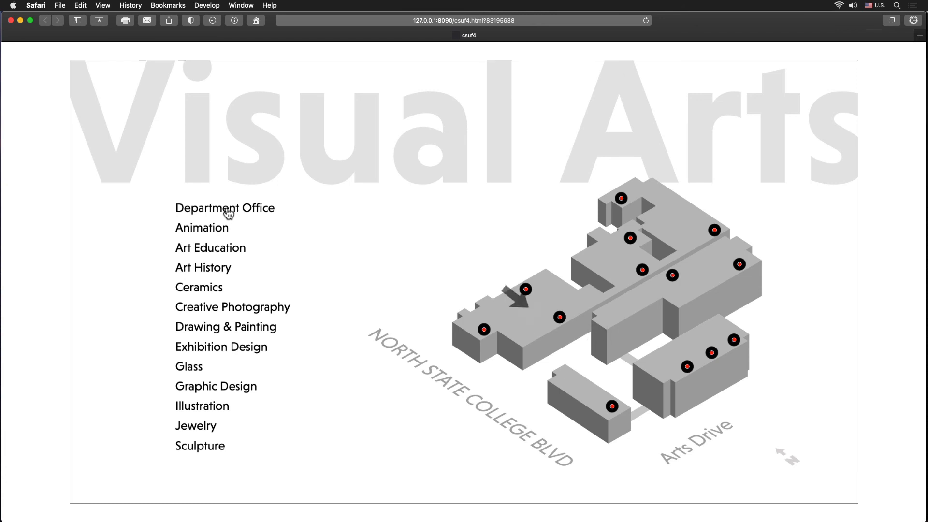